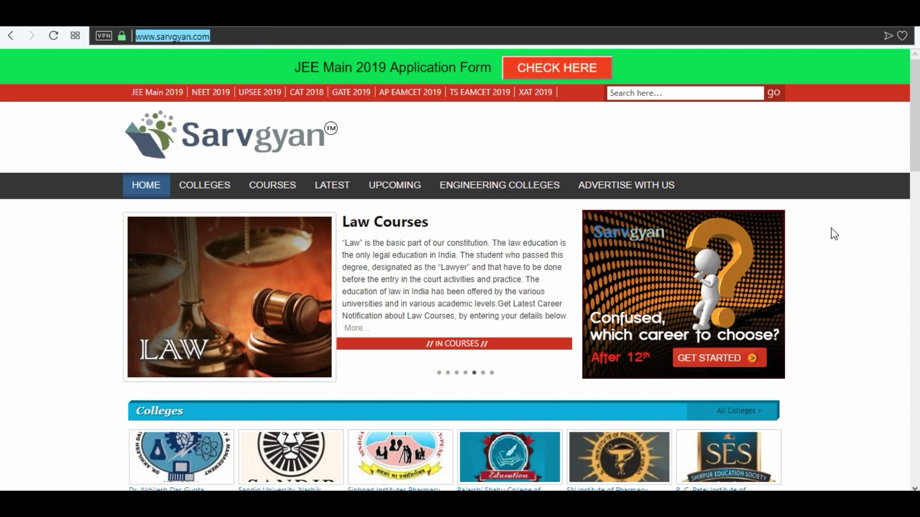
# Step: Open the AP EAMCET 2019 article, then follow its first 'Check here' link to the Application Form article
pyautogui.scroll(-5, 833, 233)
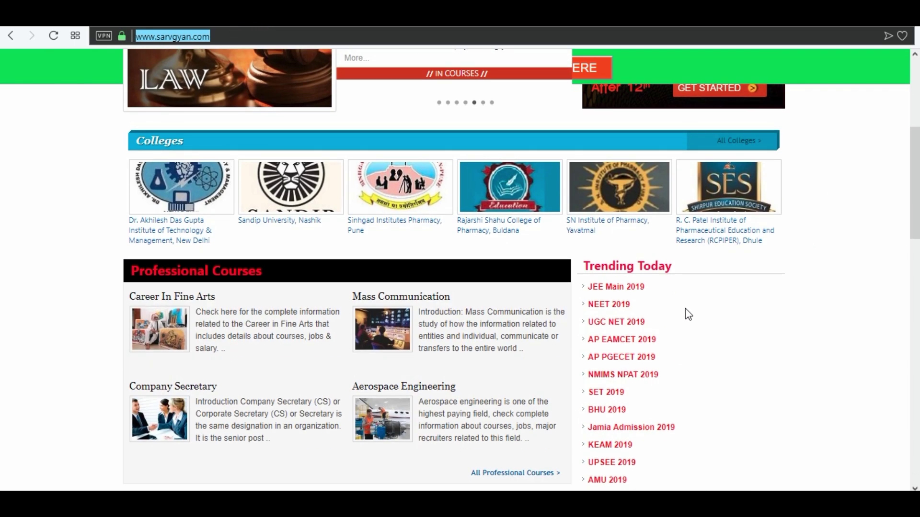
pyautogui.click(625, 342)
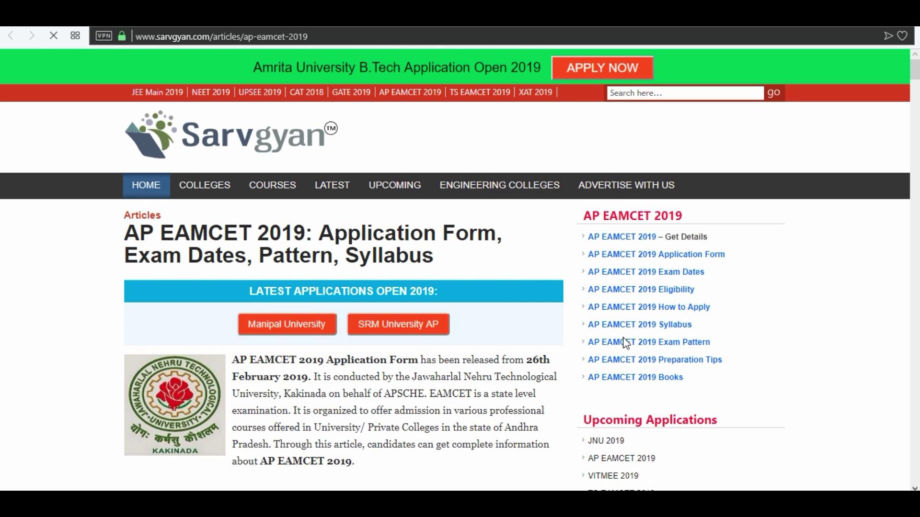
pyautogui.scroll(-5, 625, 342)
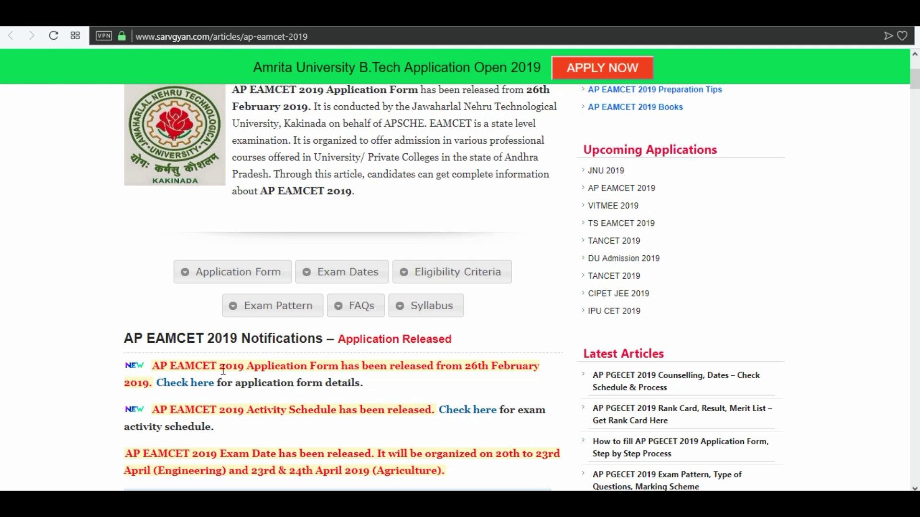
pyautogui.moveTo(153, 366); pyautogui.dragTo(361, 383)
pyautogui.click(362, 383)
pyautogui.click(193, 383)
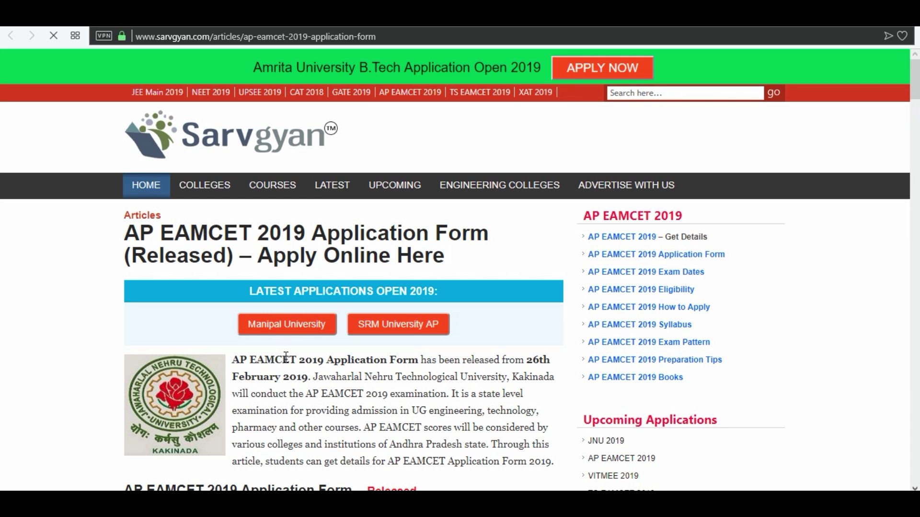
# Step: Find the Application Form – Released notice and follow its 'Click here' link to sche.ap.gov.in
pyautogui.scroll(-5, 286, 357)
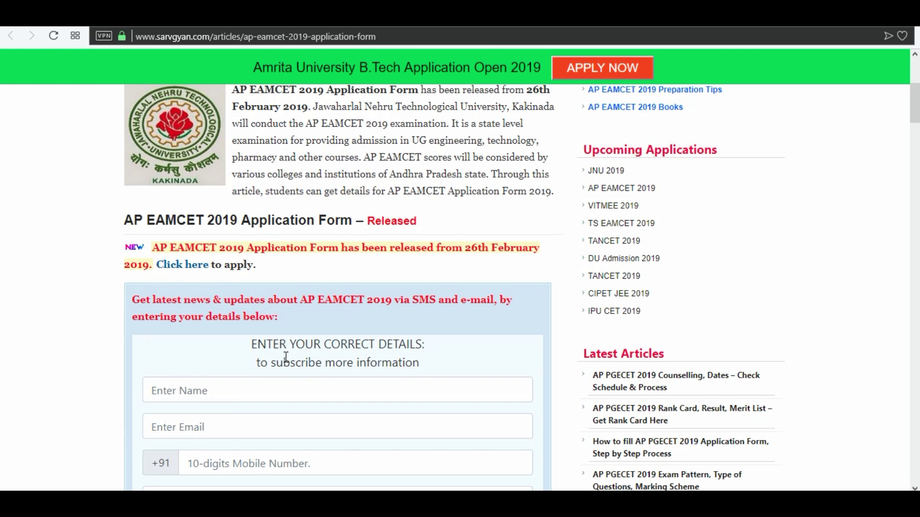
pyautogui.moveTo(258, 344); pyautogui.dragTo(425, 346)
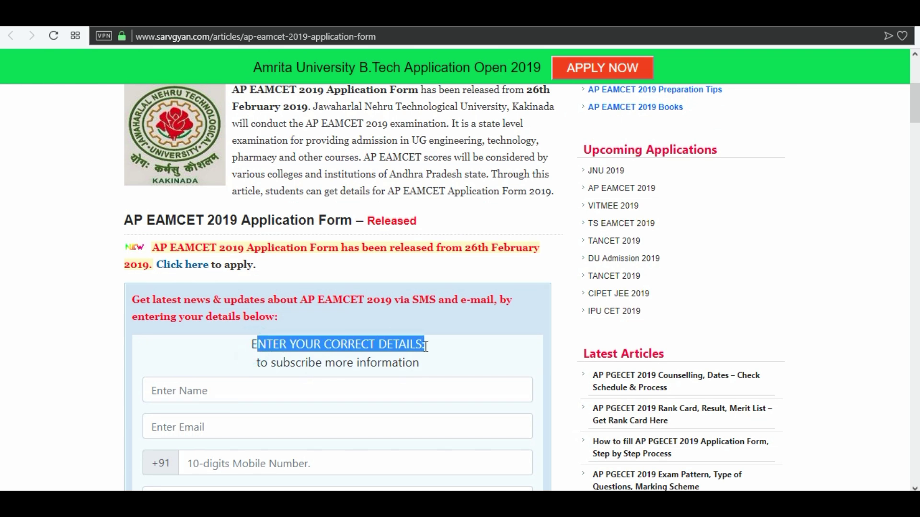
pyautogui.click(428, 363)
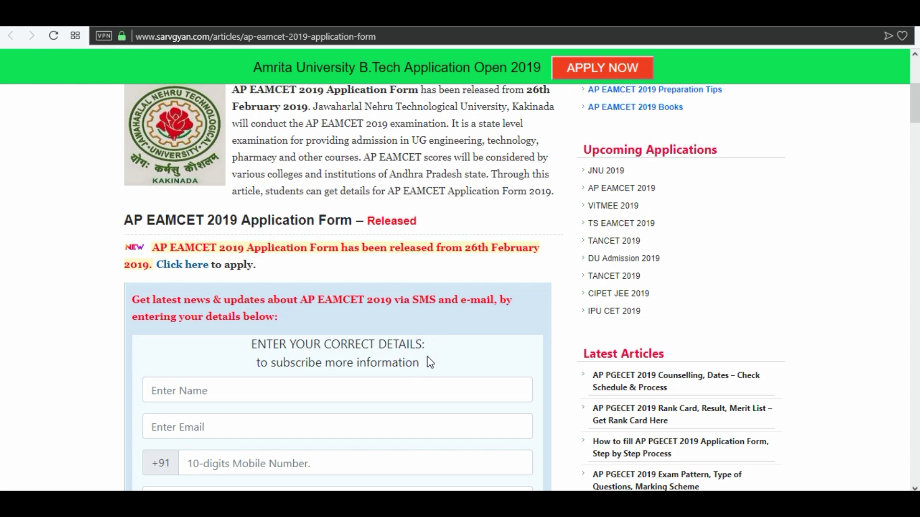
pyautogui.scroll(-3, 430, 363)
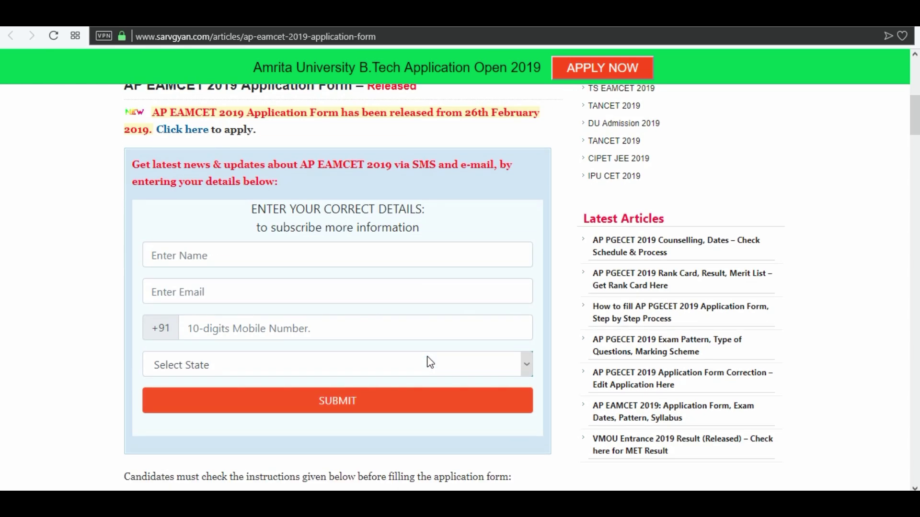
pyautogui.scroll(3, 430, 362)
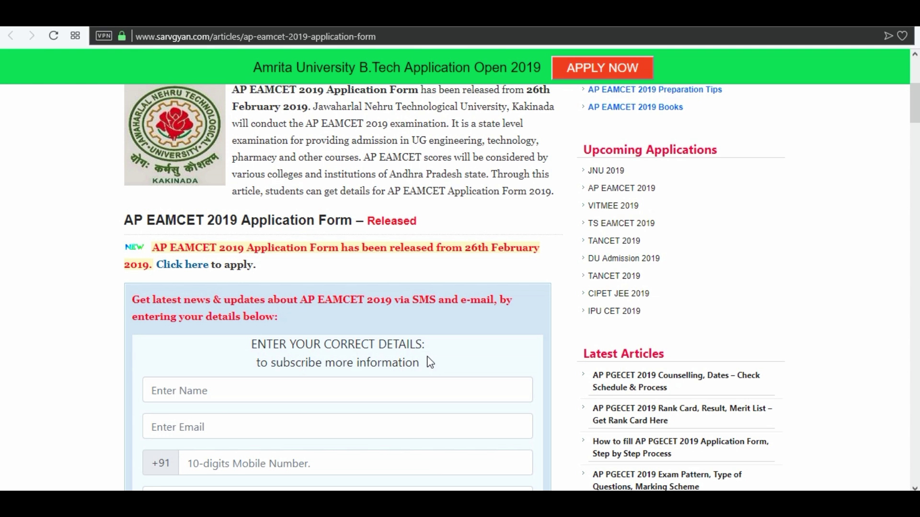
pyautogui.click(181, 267)
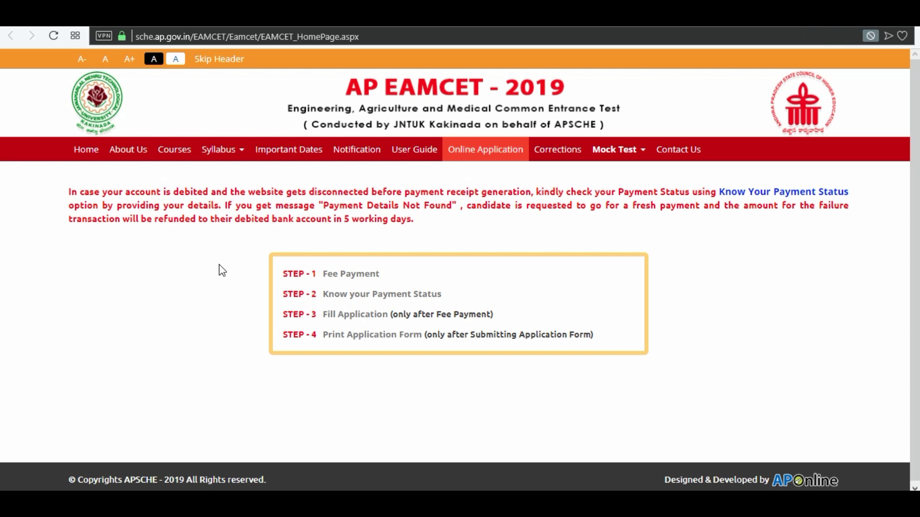
# Step: Open STEP-1 Fee Payment from the portal home page
pyautogui.click(346, 279)
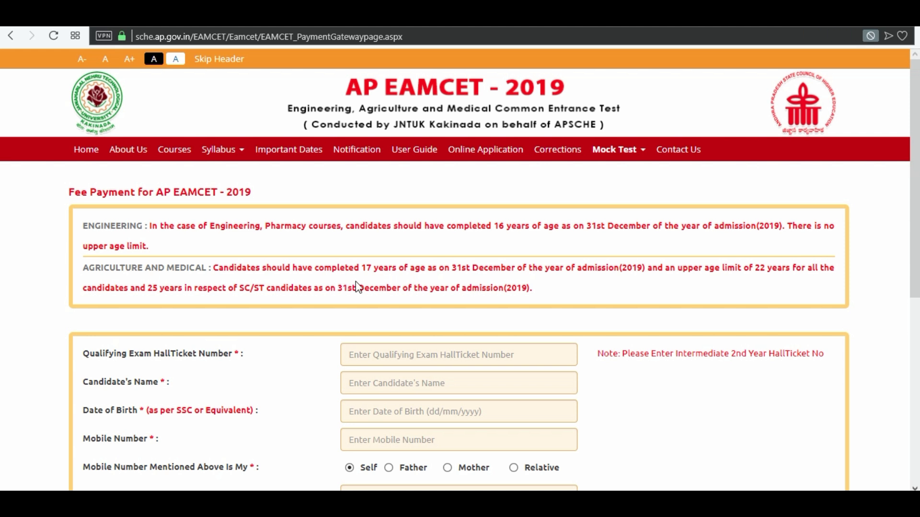
# Step: Enter the qualifying exam hall ticket number and the candidate's full name on the fee form
pyautogui.click(394, 354)
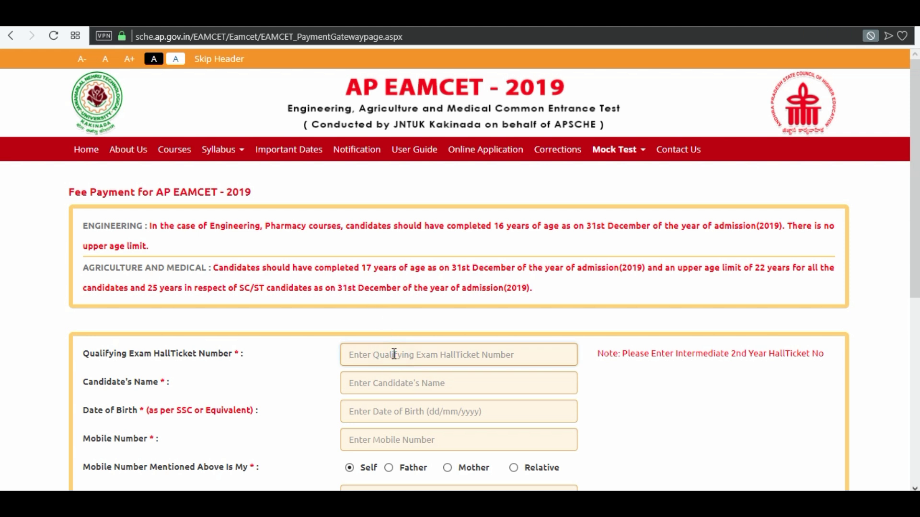
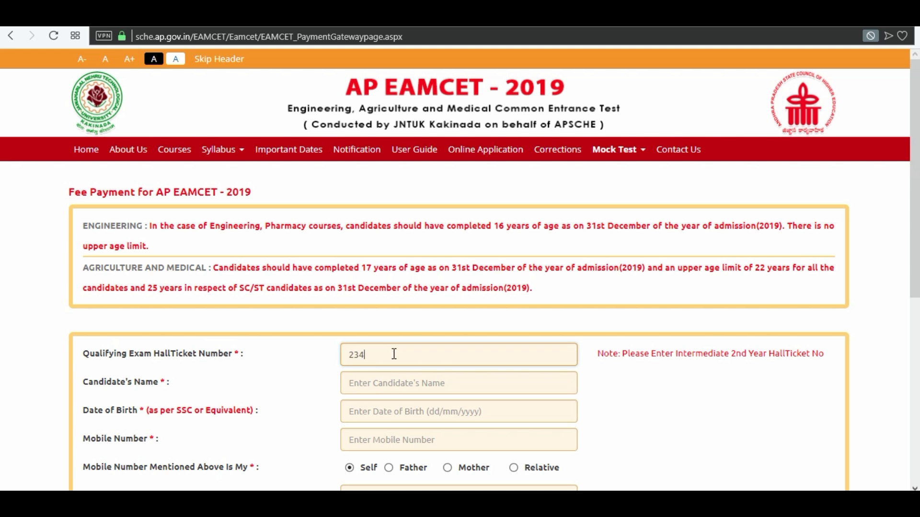
pyautogui.click(395, 383)
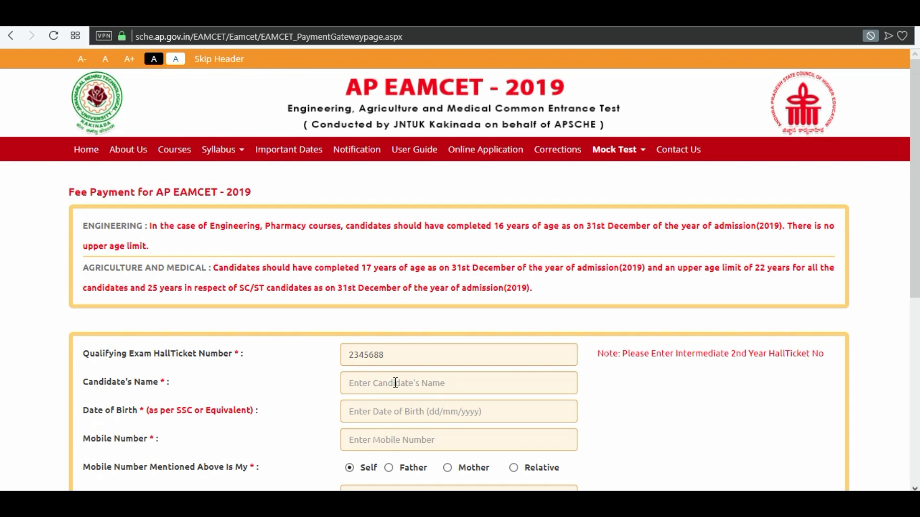
pyautogui.click(395, 384)
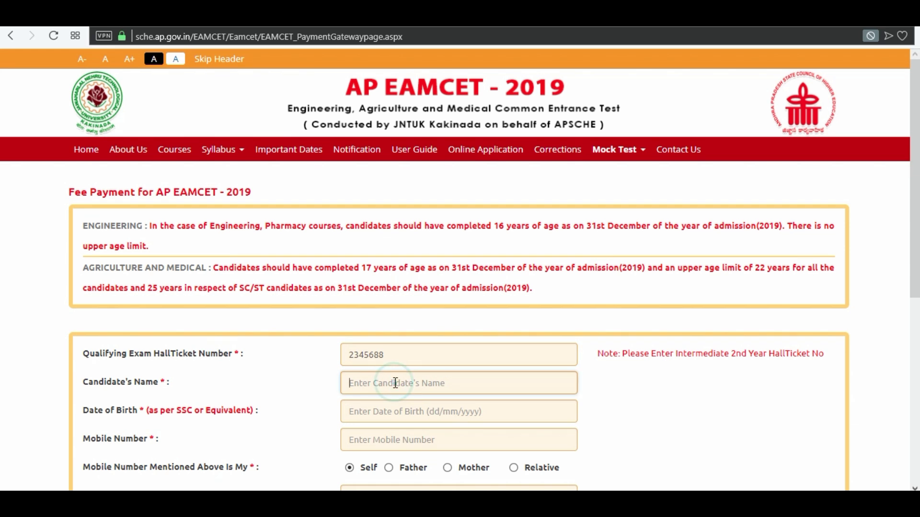
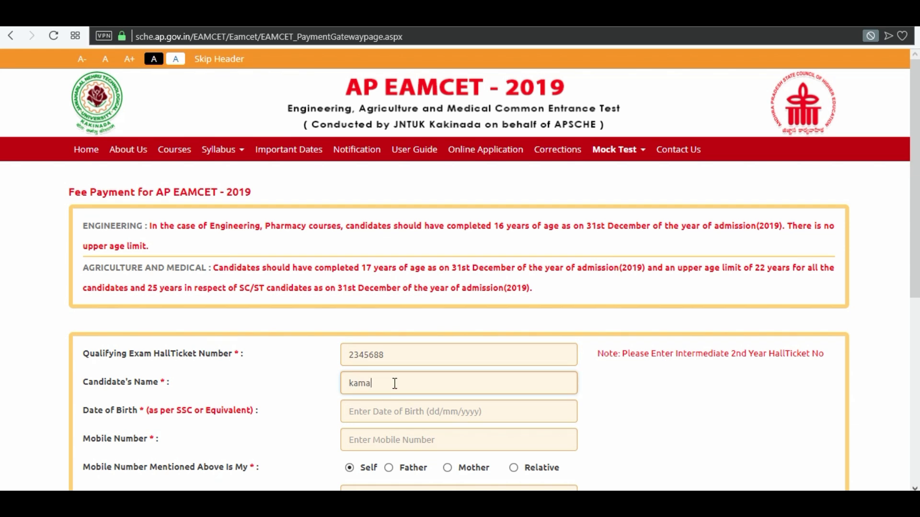
pyautogui.click(371, 407)
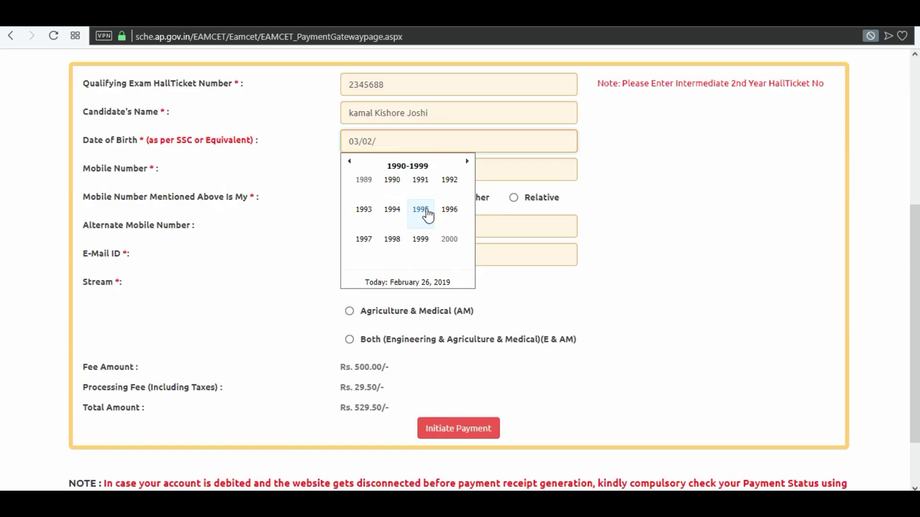
pyautogui.click(426, 214)
pyautogui.click(419, 241)
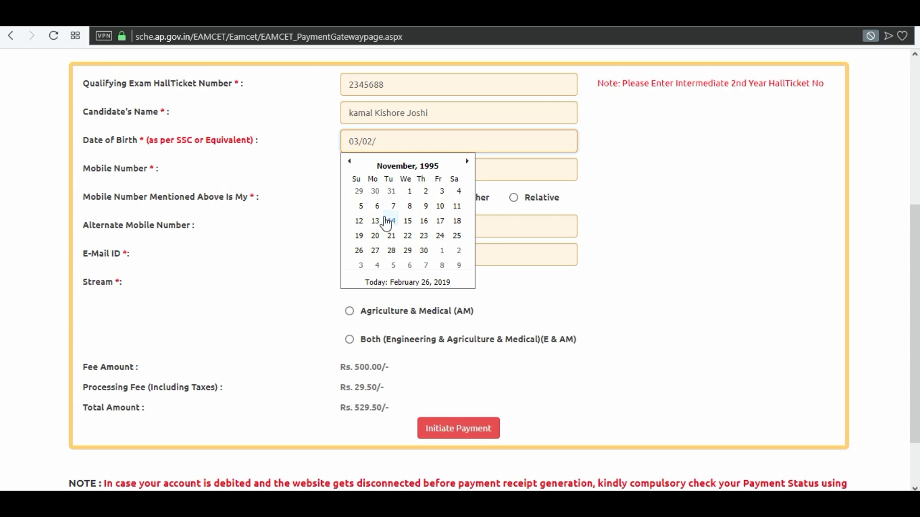
pyautogui.click(441, 193)
# Step: Enter the mobile number and e-mail address, keeping Engineering (E) as the stream
pyautogui.click(405, 173)
pyautogui.write('8')
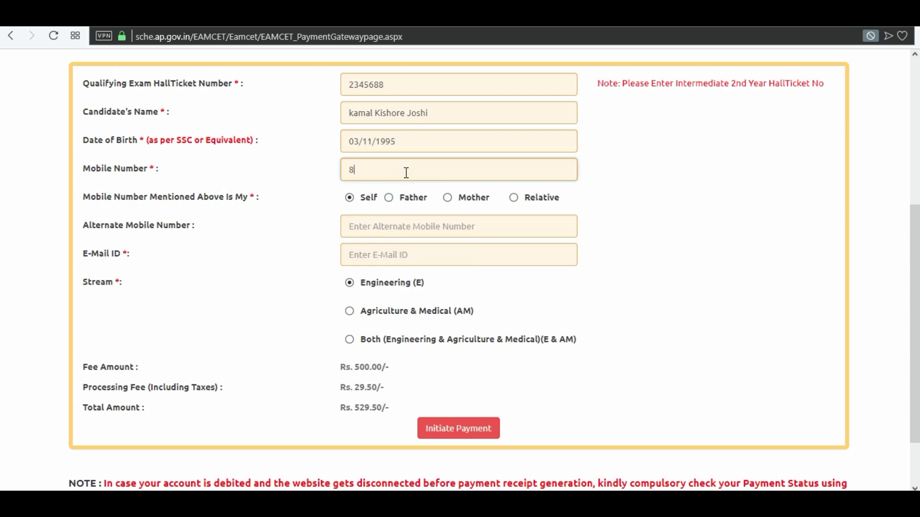
pyautogui.click(404, 226)
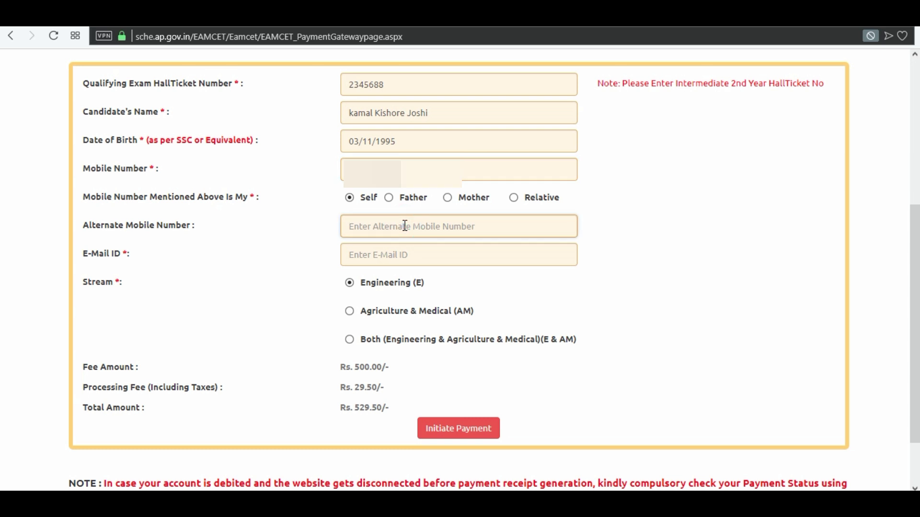
pyautogui.click(409, 257)
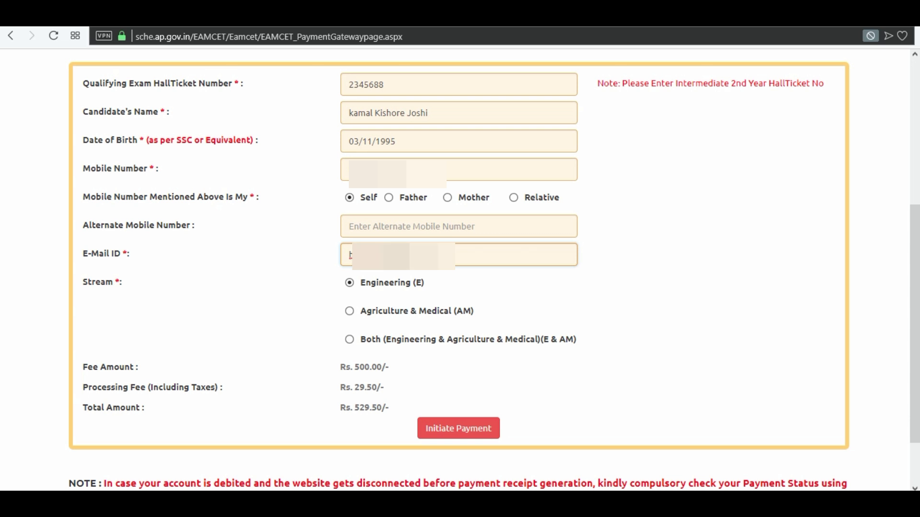
pyautogui.click(410, 285)
# Step: Pay the Rs.553.10 fee by debit card via Paytm, entering the one-time password
pyautogui.click(441, 428)
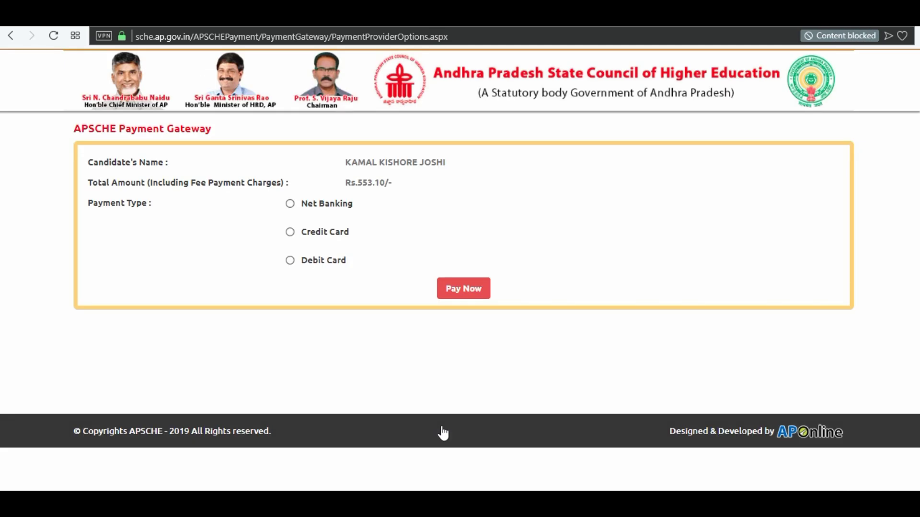
pyautogui.click(298, 266)
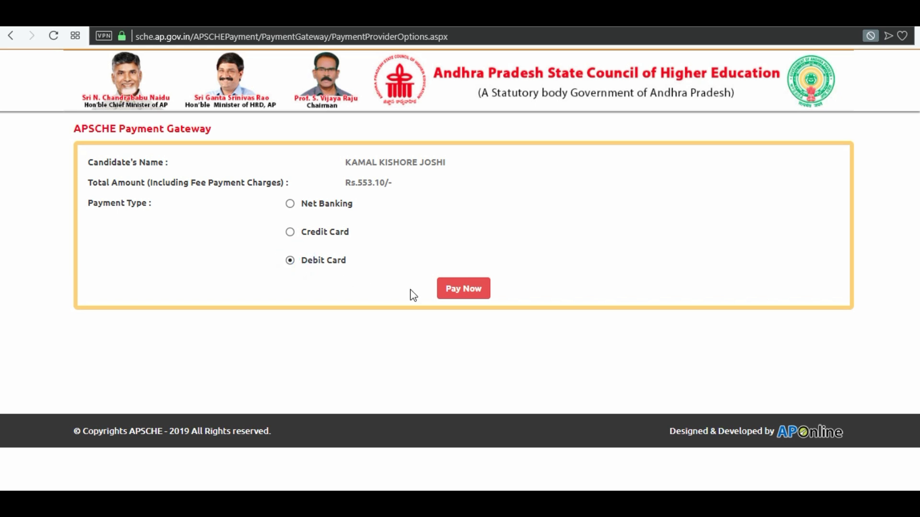
pyautogui.click(462, 295)
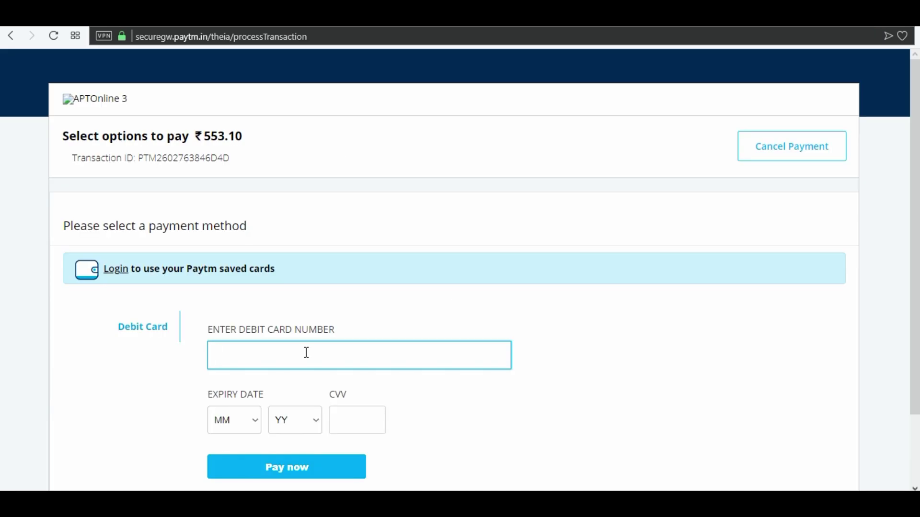
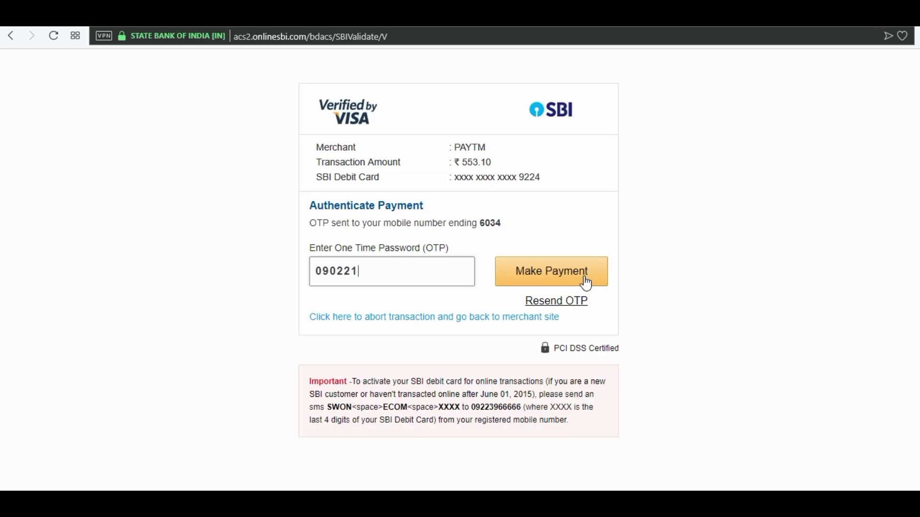
pyautogui.click(584, 282)
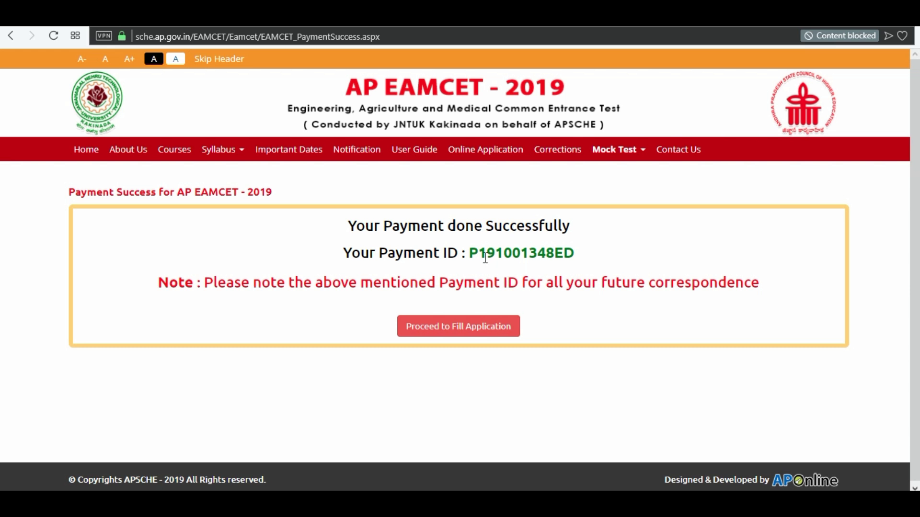
# Step: Note the payment ID and continue to the application form
pyautogui.moveTo(468, 253); pyautogui.dragTo(575, 256)
pyautogui.click(575, 286)
pyautogui.click(484, 330)
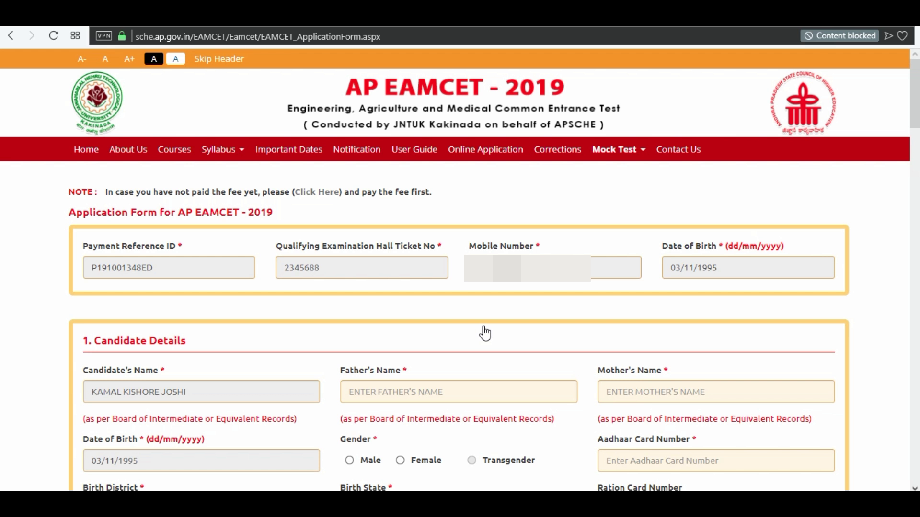
pyautogui.scroll(-3, 485, 333)
# Step: Enter the father's and mother's names and select Male as gender
pyautogui.click(446, 259)
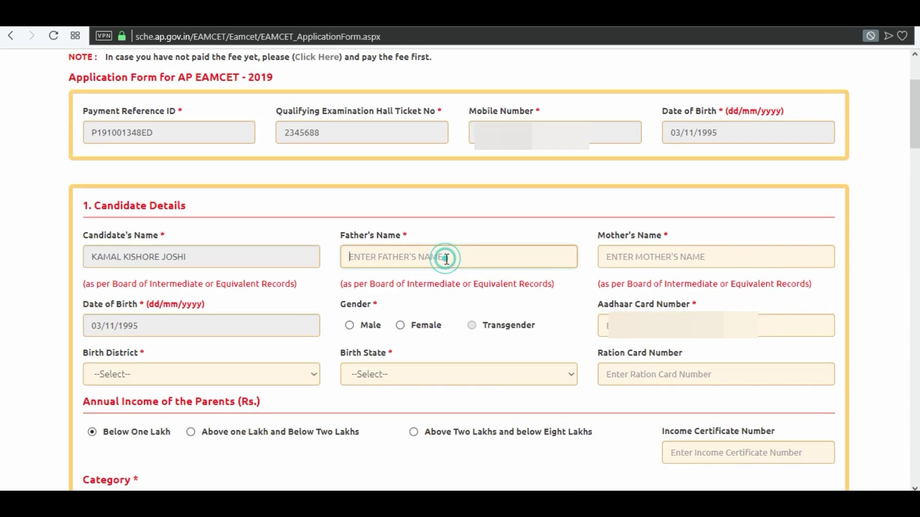
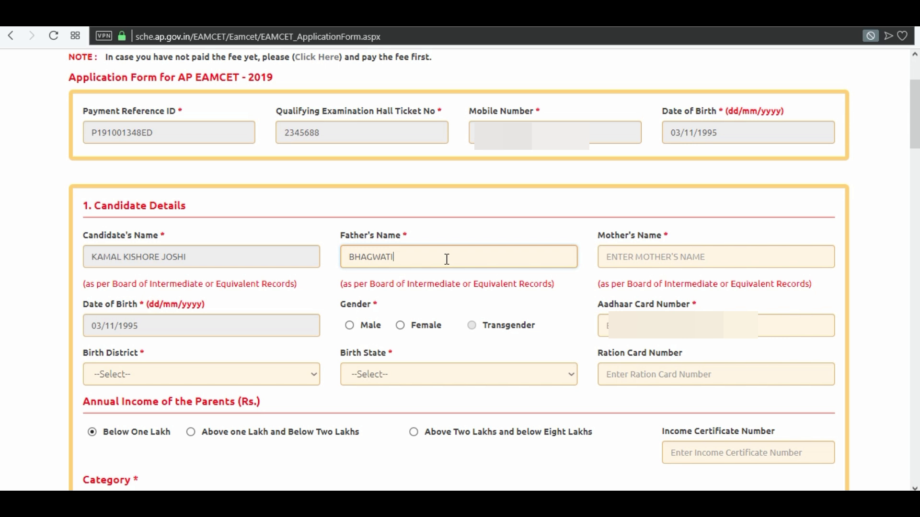
pyautogui.click(610, 255)
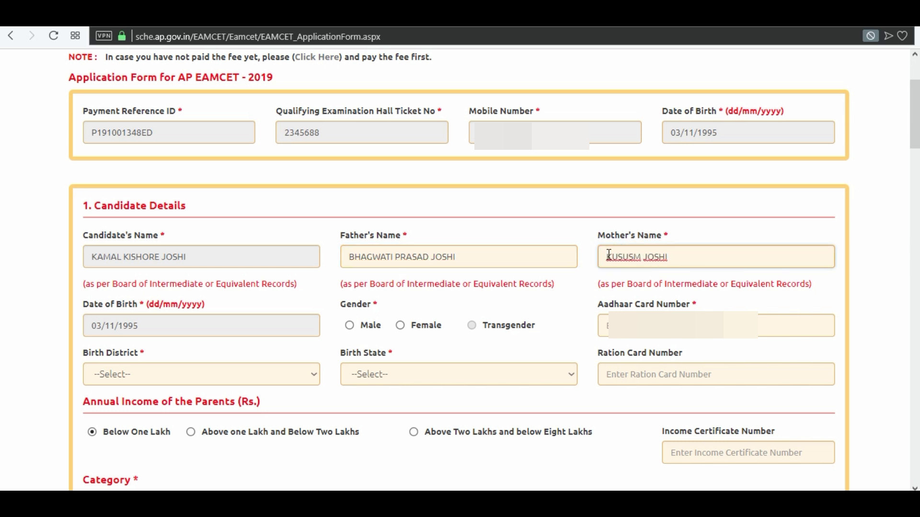
pyautogui.click(352, 326)
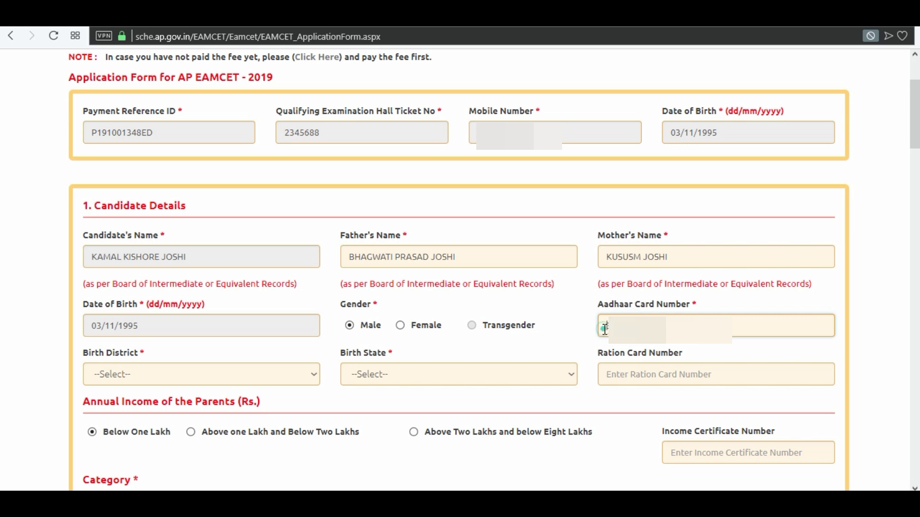
pyautogui.click(244, 374)
# Step: Set birth district to OTHER STATE and birth state to UTTARAKHAND
pyautogui.click(245, 378)
pyautogui.click(245, 379)
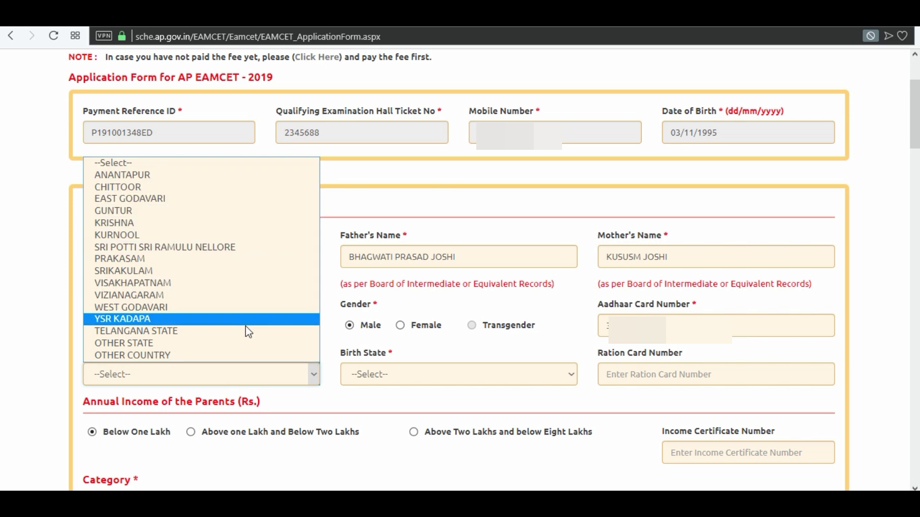
pyautogui.click(248, 348)
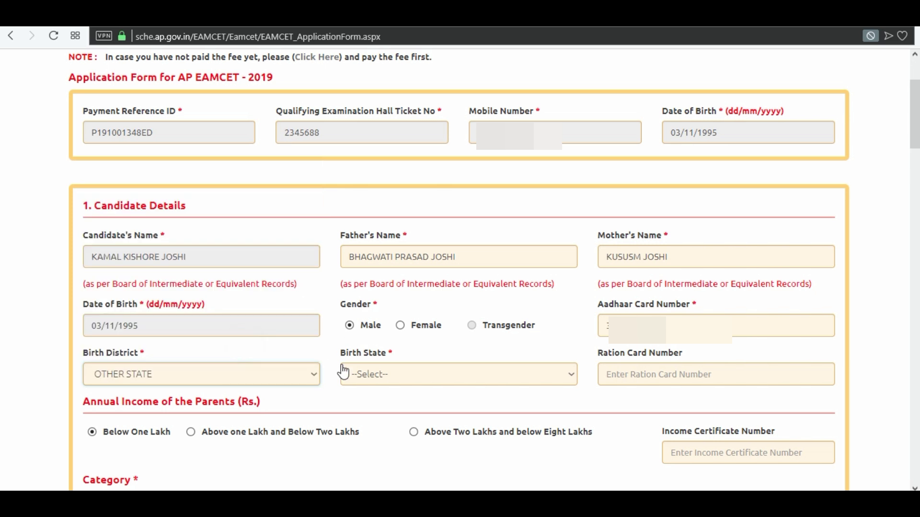
pyautogui.click(375, 378)
pyautogui.scroll(-6, 568, 346)
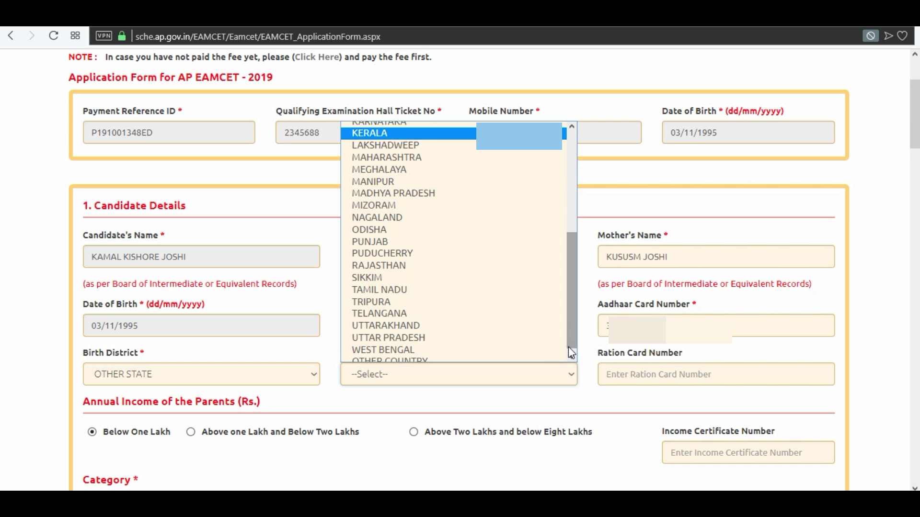
pyautogui.click(542, 331)
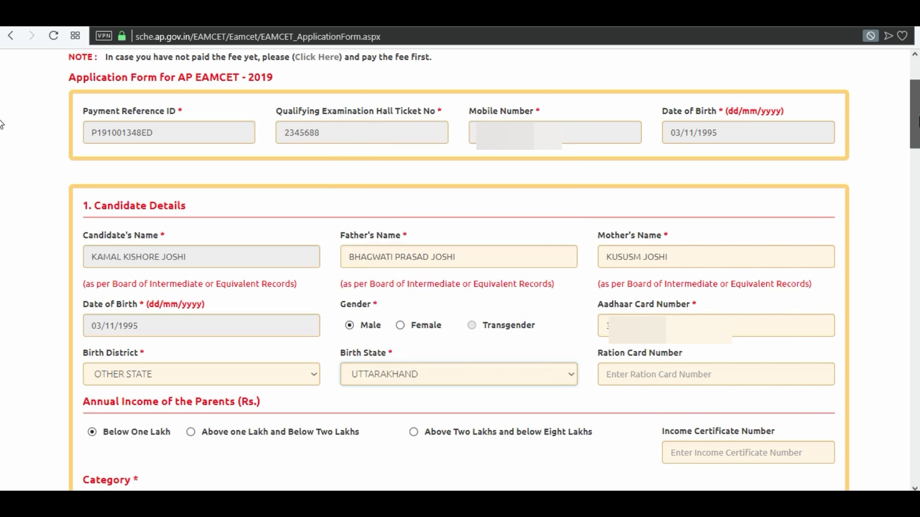
# Step: Set parental income to Above one Lakh and Below Two Lakhs and community to NONE
pyautogui.scroll(-8, 2, 172)
pyautogui.scroll(1, 1, 181)
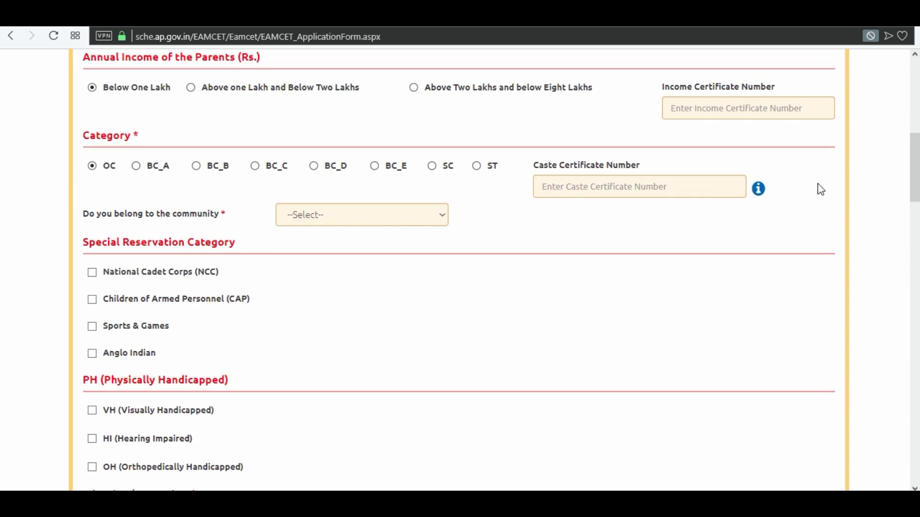
pyautogui.click(201, 98)
pyautogui.click(314, 220)
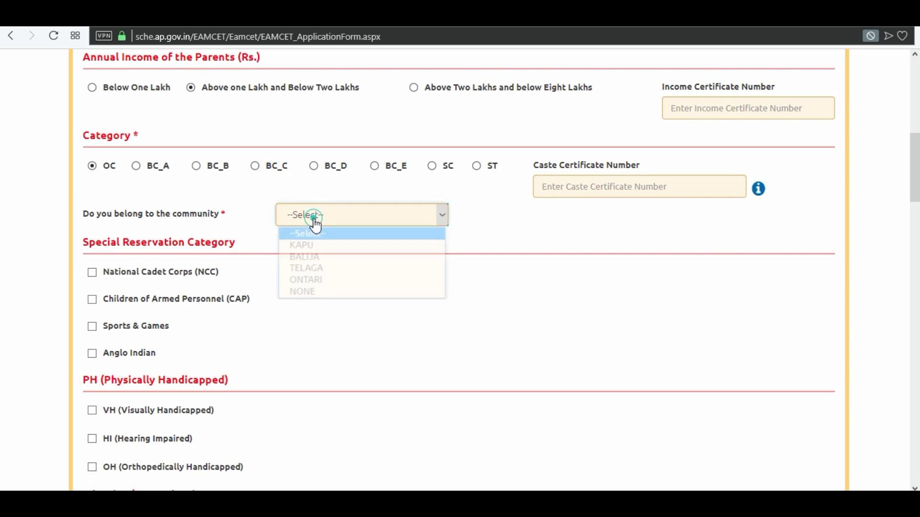
pyautogui.click(319, 290)
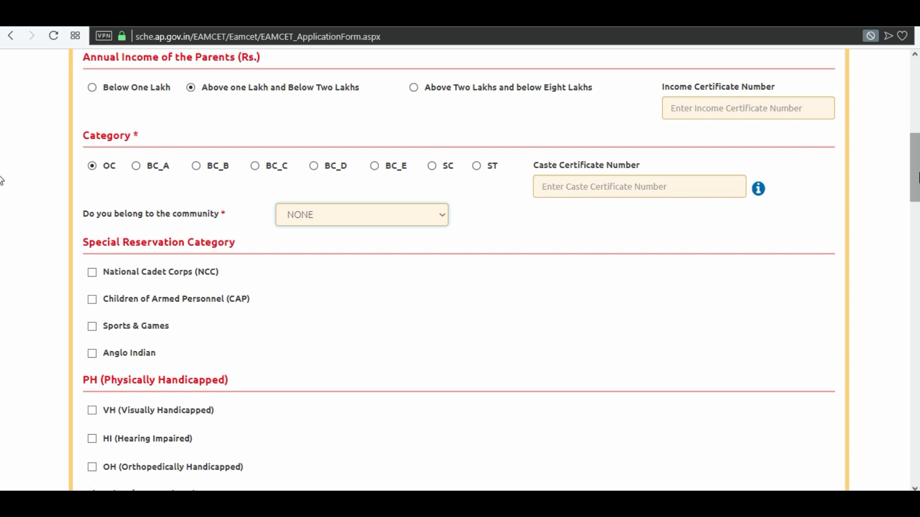
pyautogui.scroll(-7, 1, 206)
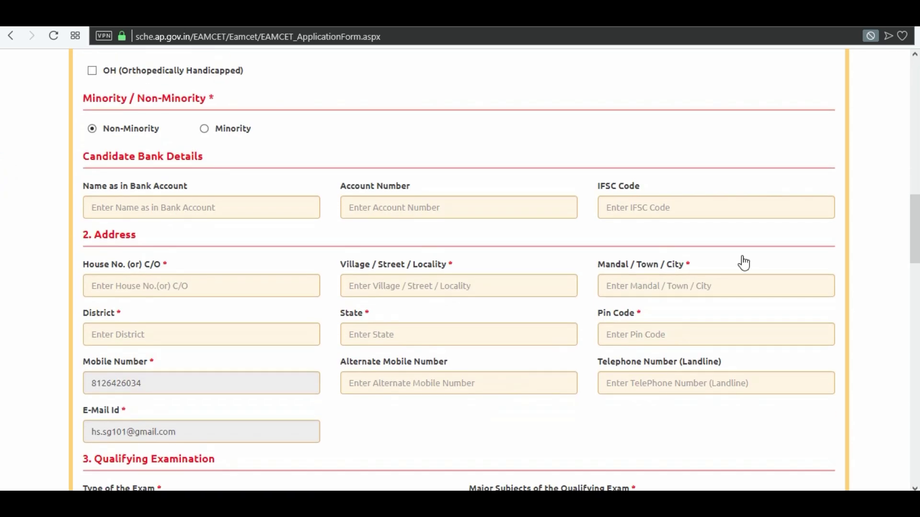
# Step: Enter the house number, street and town/city, correcting the misspelled city name
pyautogui.click(244, 209)
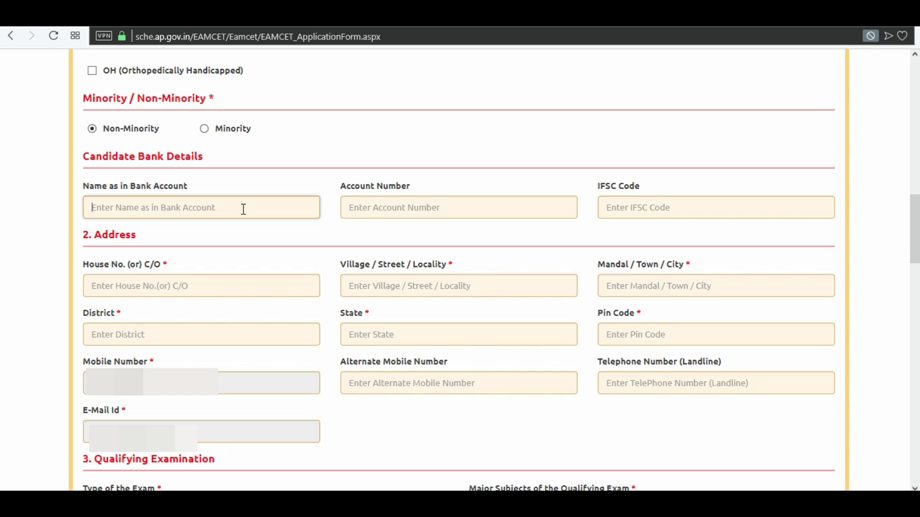
pyautogui.click(244, 285)
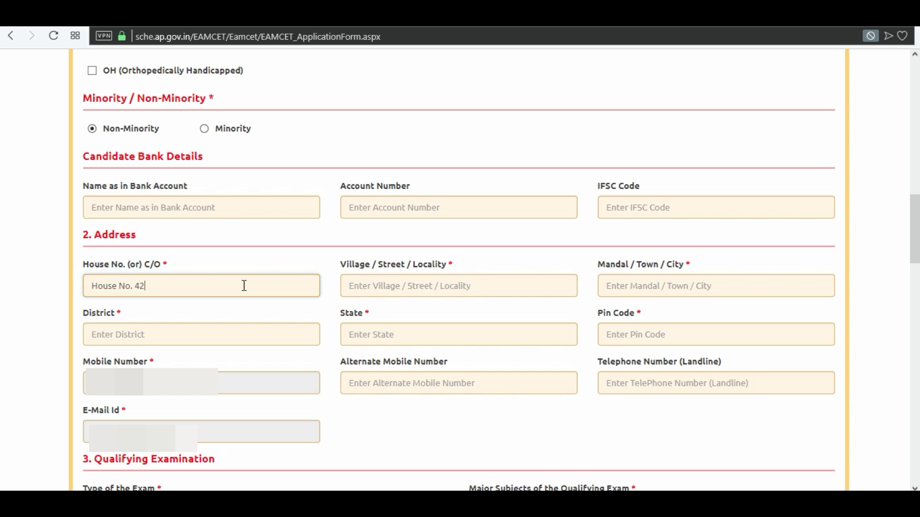
pyautogui.click(388, 289)
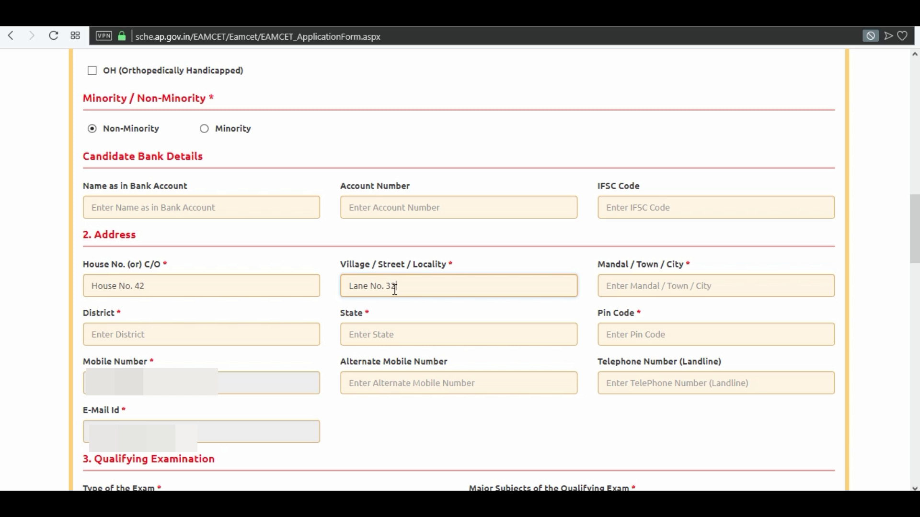
pyautogui.click(619, 285)
pyautogui.write('Pitho')
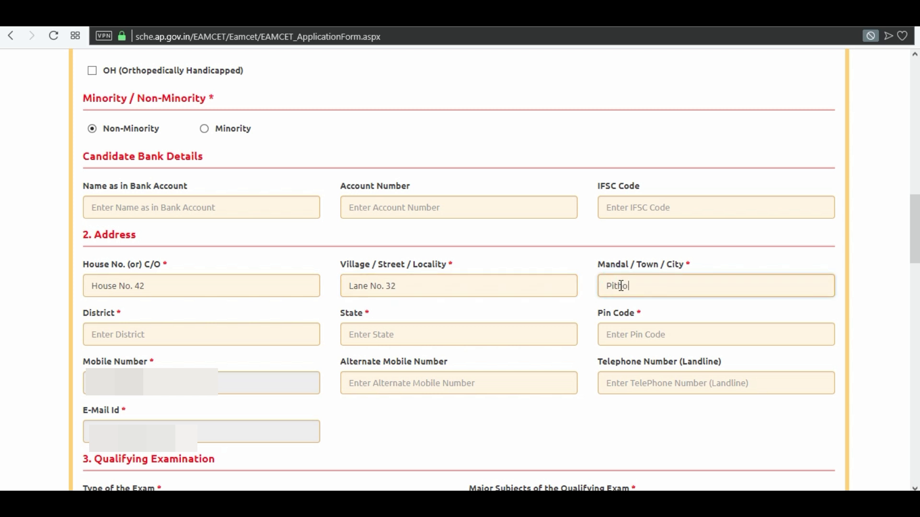
pyautogui.write('ragaer')
pyautogui.press('BackSpace')
pyautogui.press('BackSpace')
pyautogui.write('rh')
# Step: Fill in the address district, state and pin code
pyautogui.click(279, 334)
pyautogui.write('Pi')
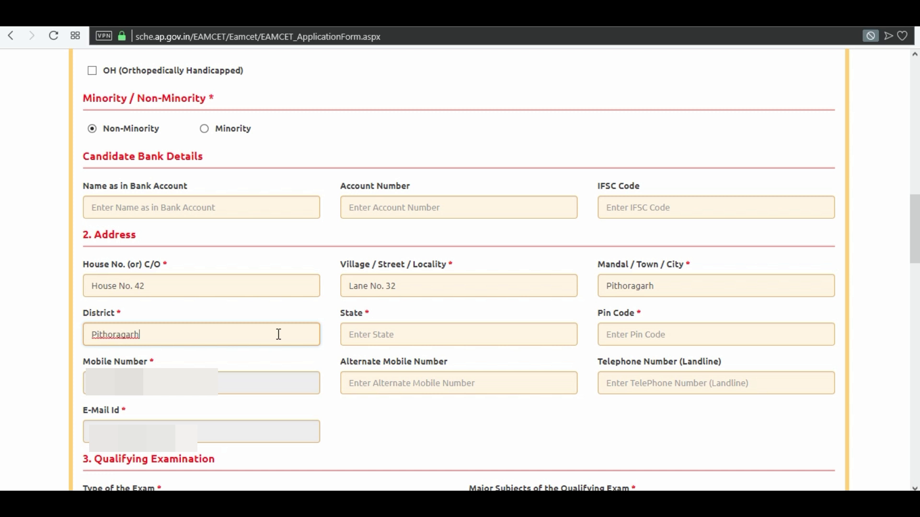
pyautogui.click(394, 330)
pyautogui.write('Uttara')
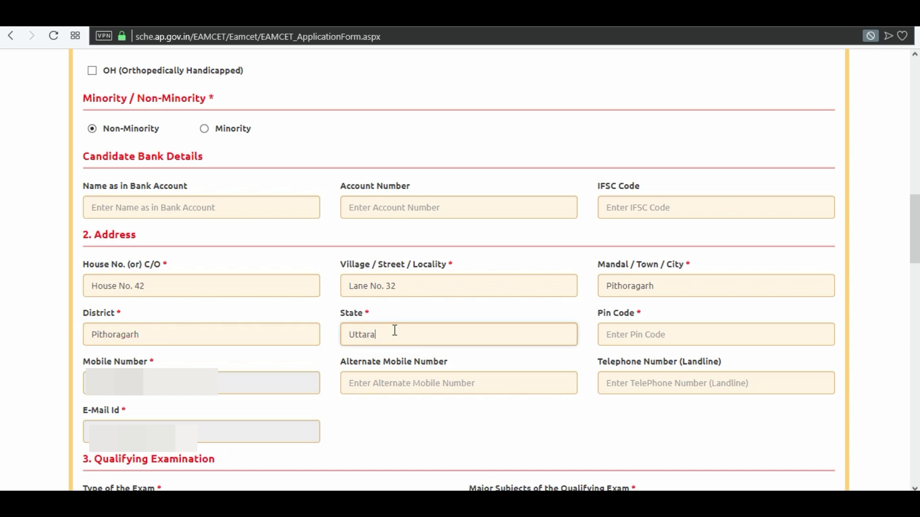
pyautogui.write('khand')
pyautogui.click(638, 334)
pyautogui.write('2')
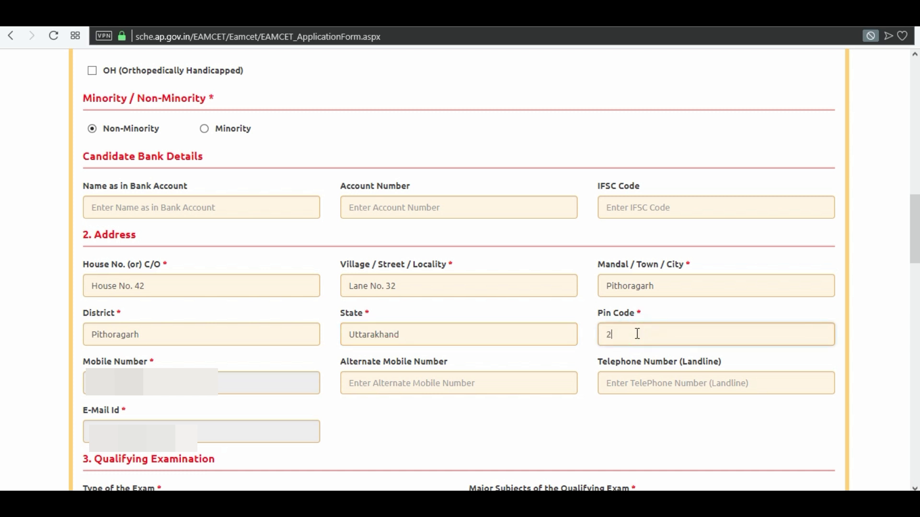
pyautogui.write('62501')
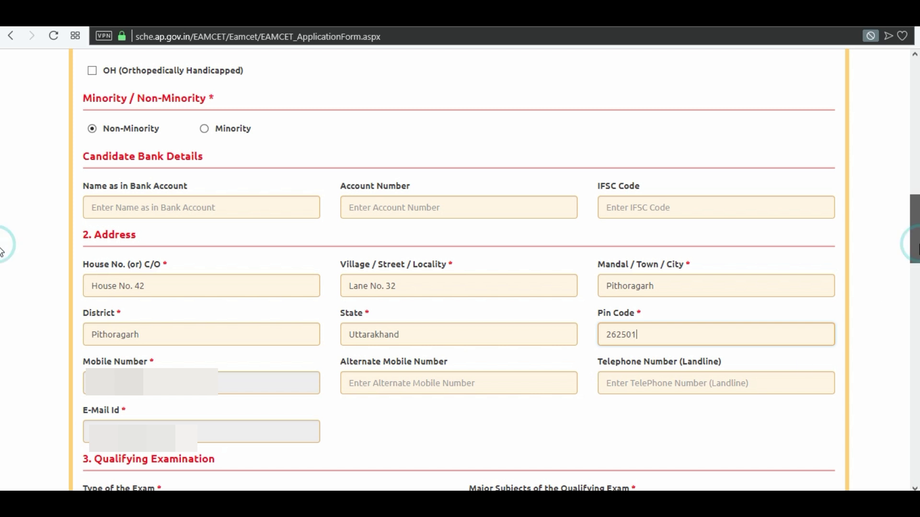
# Step: Set the qualifying exam year to 2019 and 10+2 schooling to KENDRIYA VIDYALAYA (CENTRAL SCHOOLS)
pyautogui.scroll(-7, 2, 288)
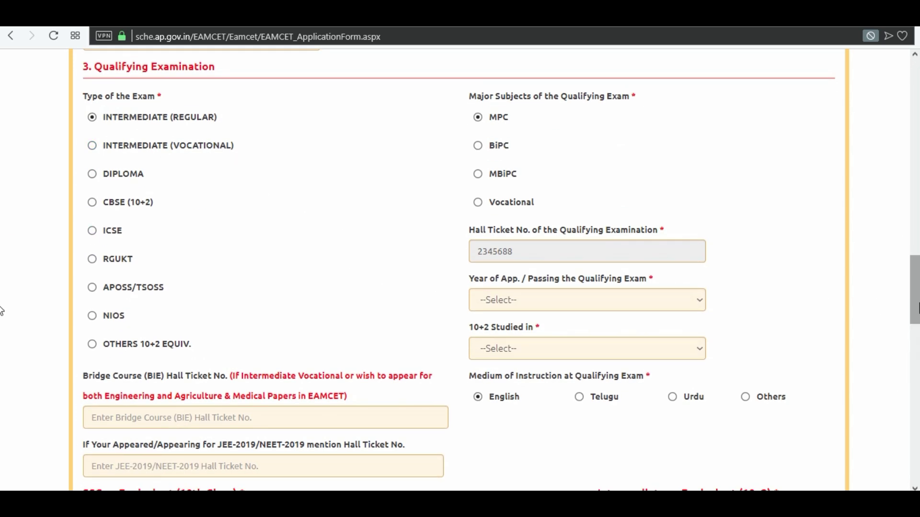
pyautogui.scroll(-3, 2, 307)
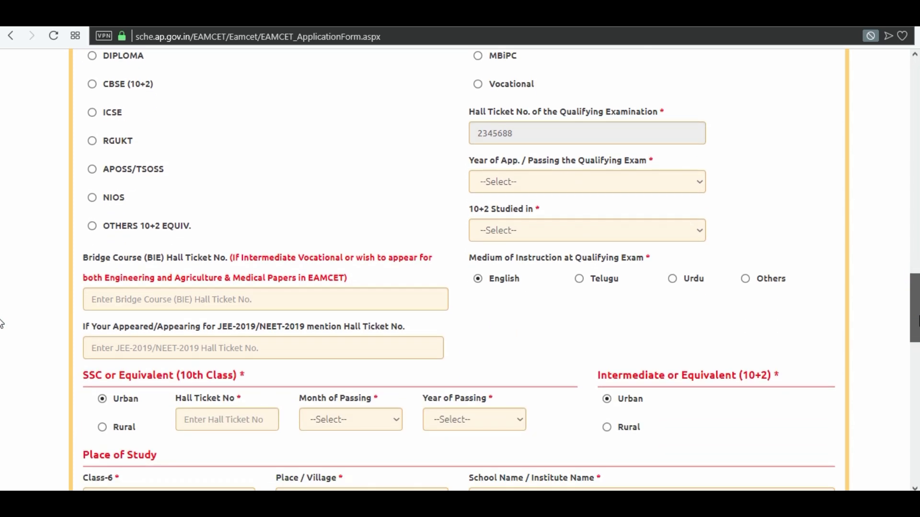
pyautogui.click(596, 178)
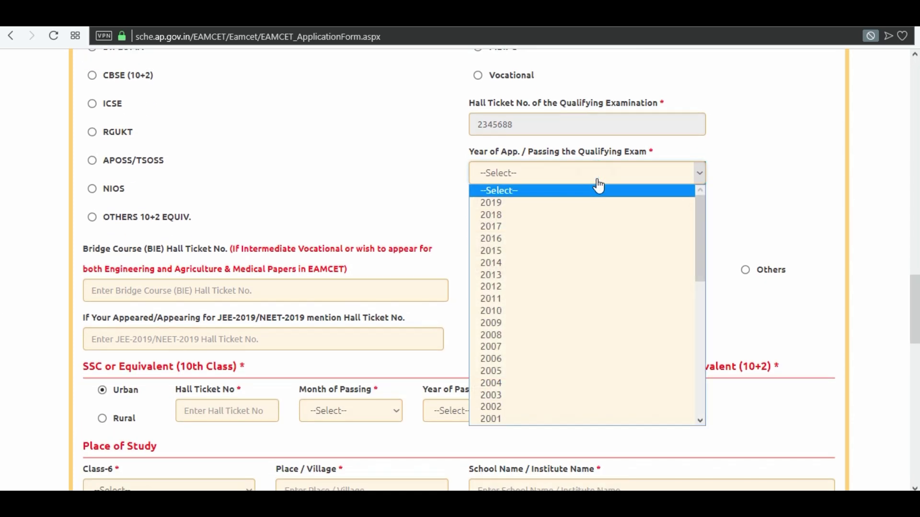
pyautogui.click(600, 202)
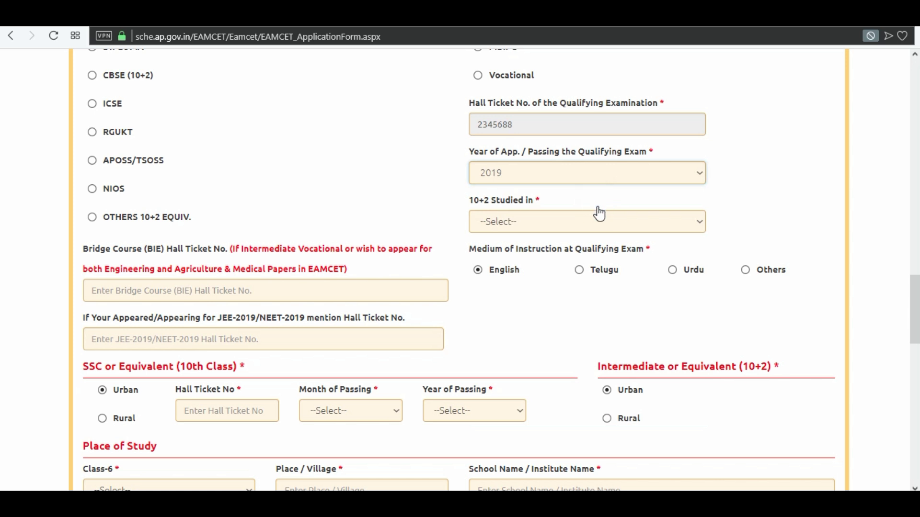
pyautogui.click(600, 225)
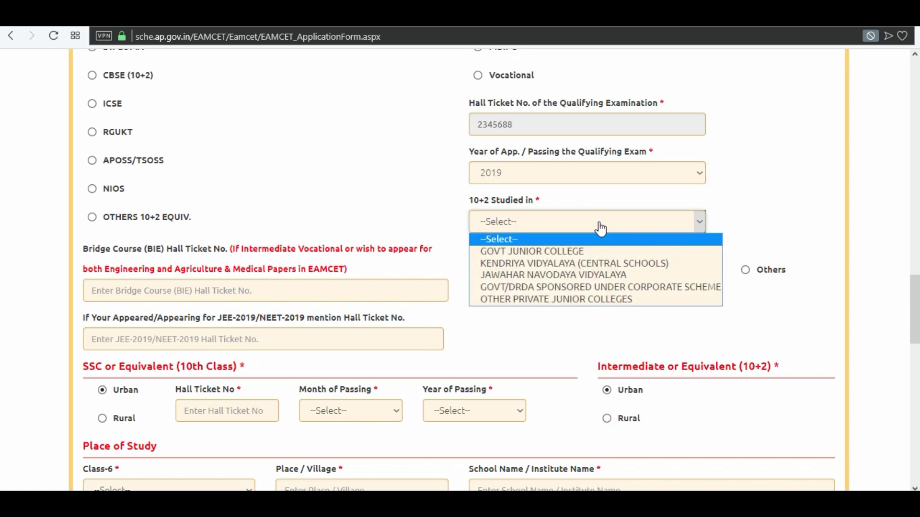
pyautogui.click(602, 263)
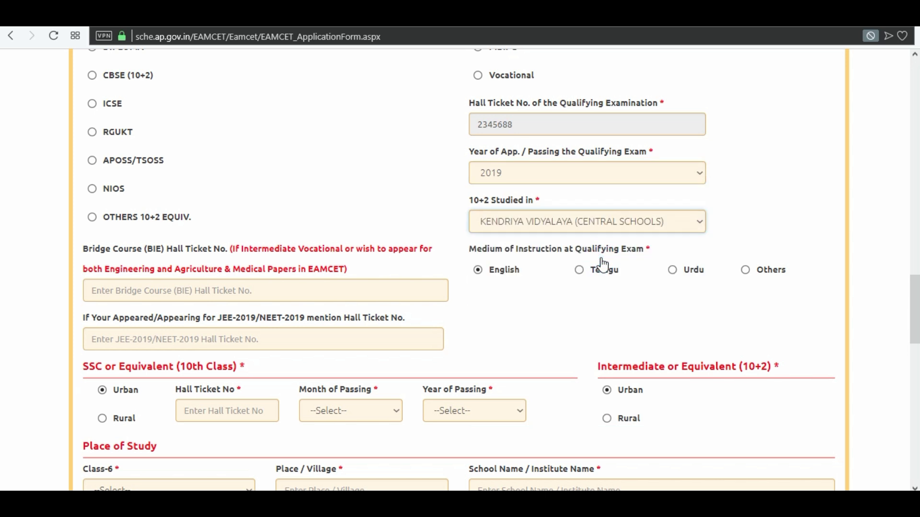
# Step: Enter the JEE/NEET hall ticket number and the SSC hall ticket number
pyautogui.click(391, 339)
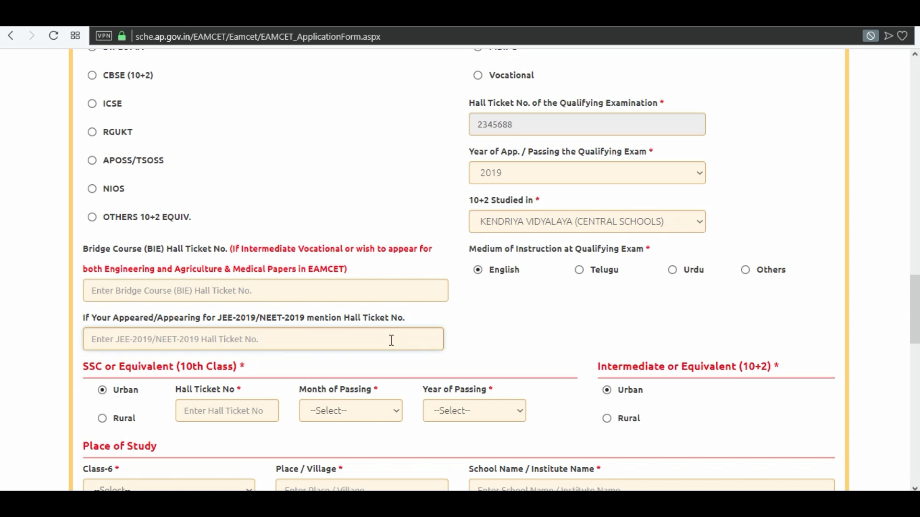
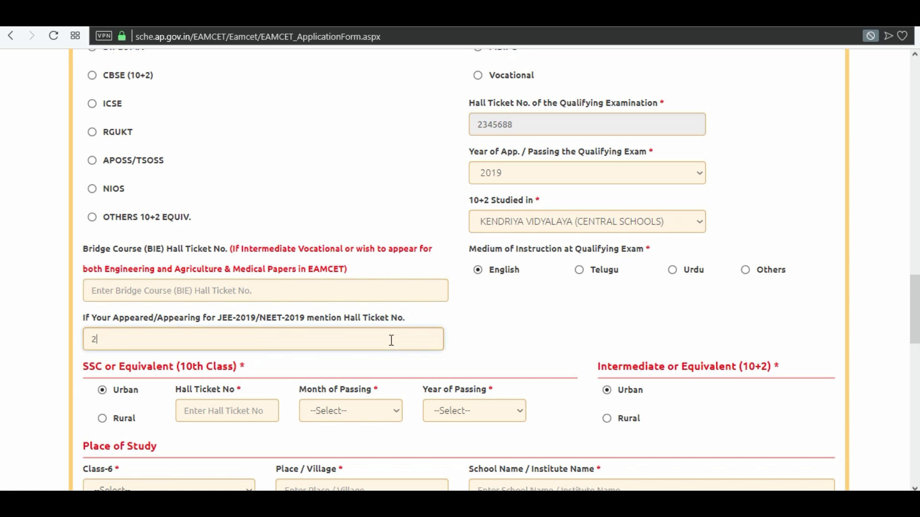
pyautogui.click(253, 414)
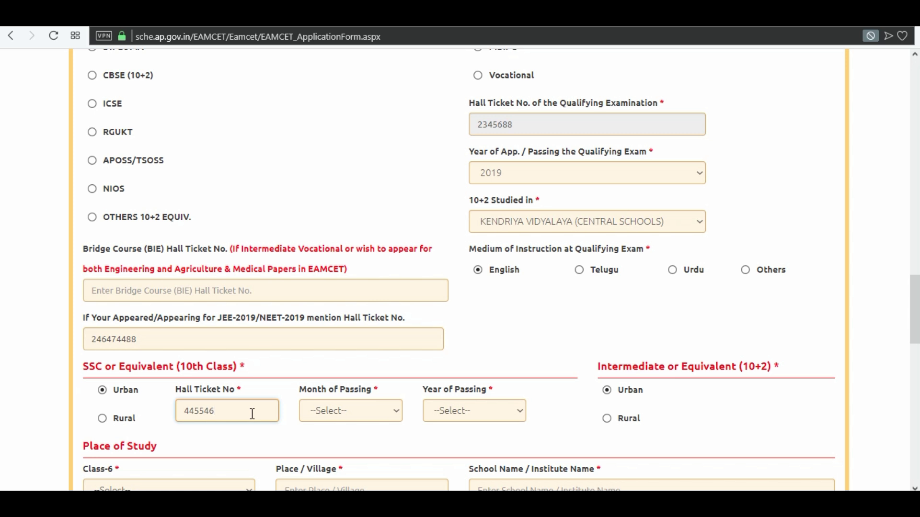
# Step: Set the SSC passing month to May and year to 2017
pyautogui.click(320, 414)
pyautogui.click(322, 411)
pyautogui.click(321, 411)
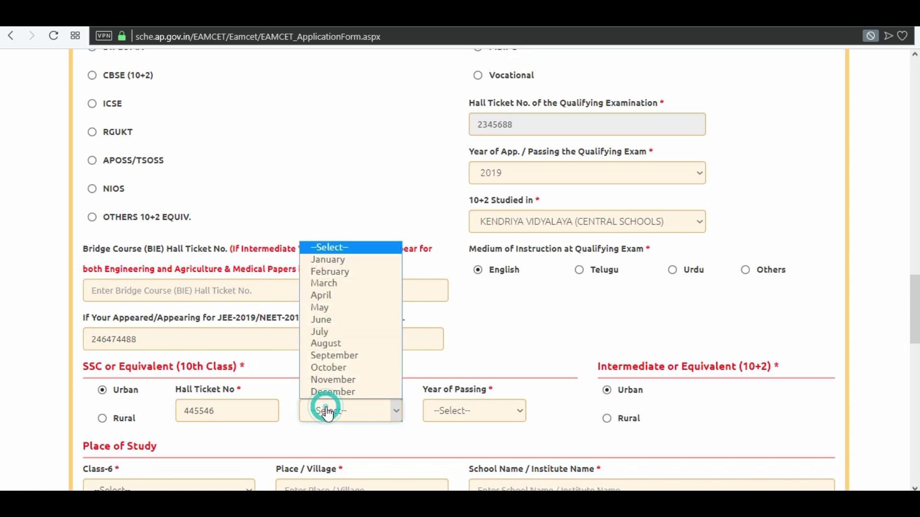
pyautogui.click(337, 308)
pyautogui.click(468, 413)
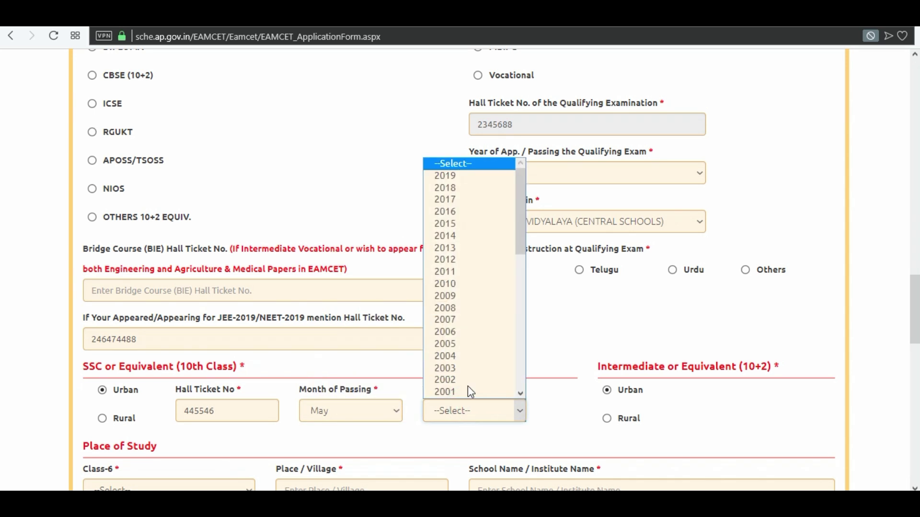
pyautogui.click(479, 200)
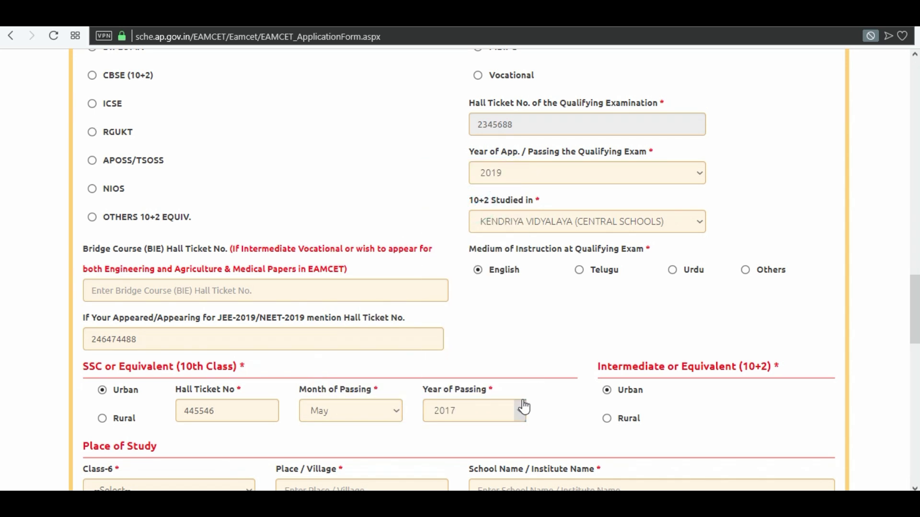
# Step: Fill the Class-6 row with OTHER STATE, pithoragarh and school name GIC, Pithoragarh, then copy the school name
pyautogui.scroll(-5, 3, 314)
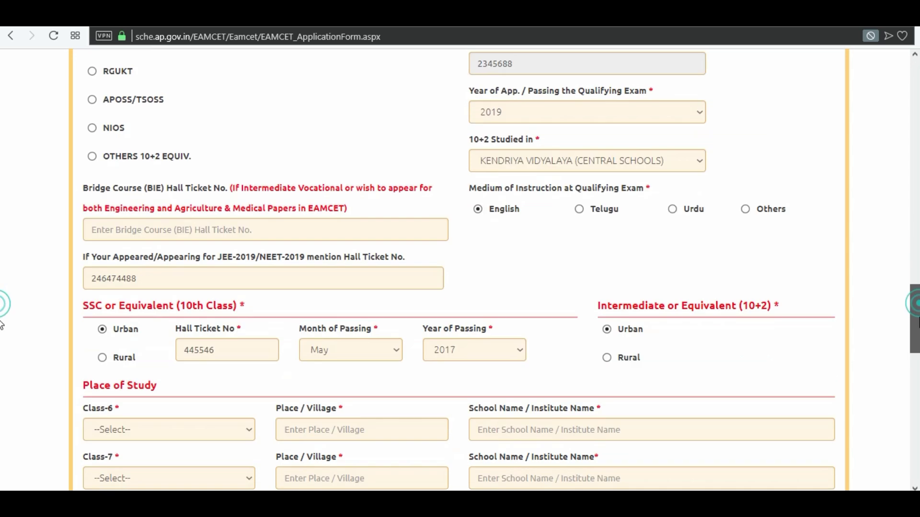
pyautogui.scroll(-1, 1, 359)
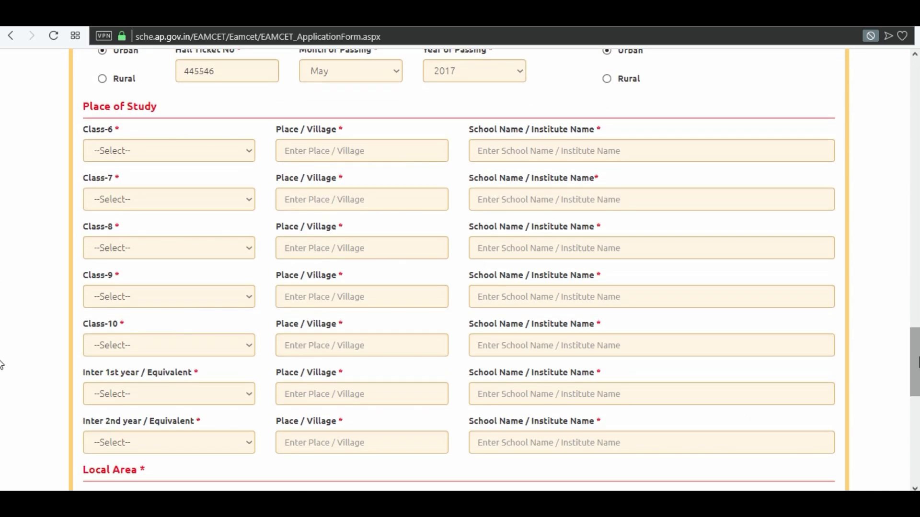
pyautogui.click(111, 151)
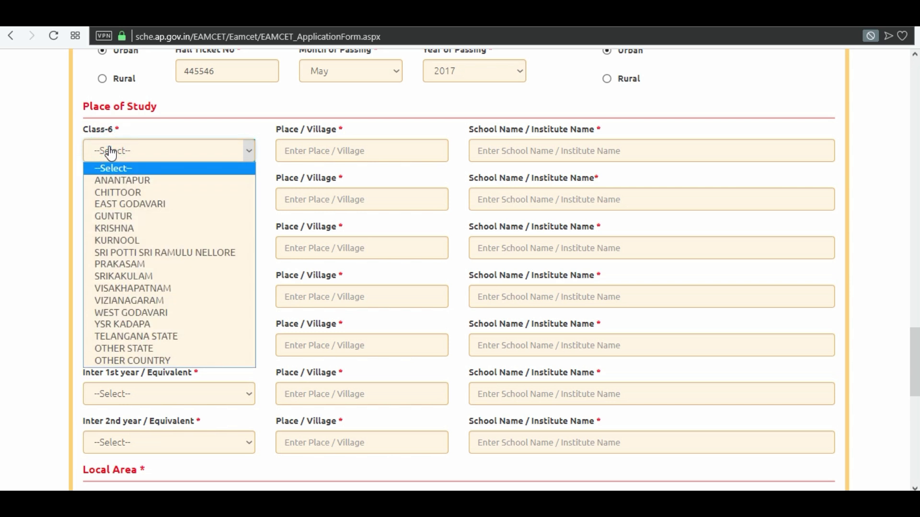
pyautogui.click(151, 351)
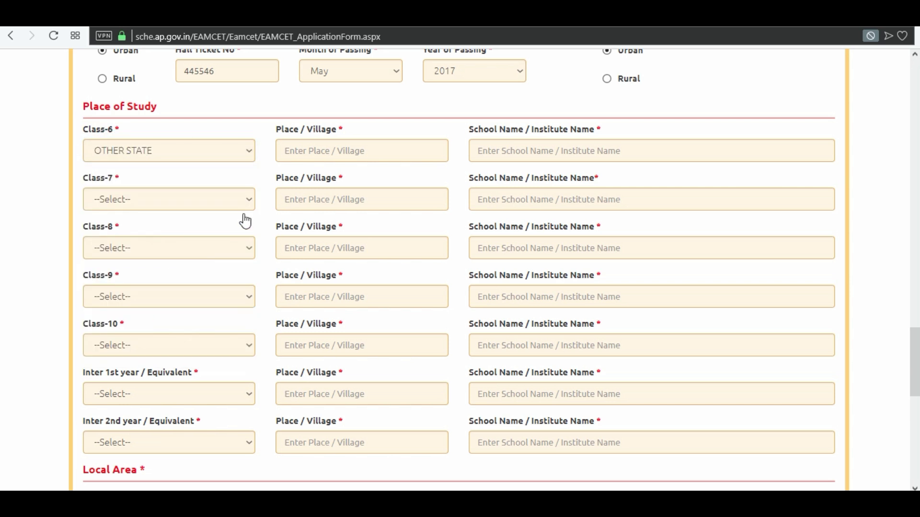
pyautogui.click(327, 150)
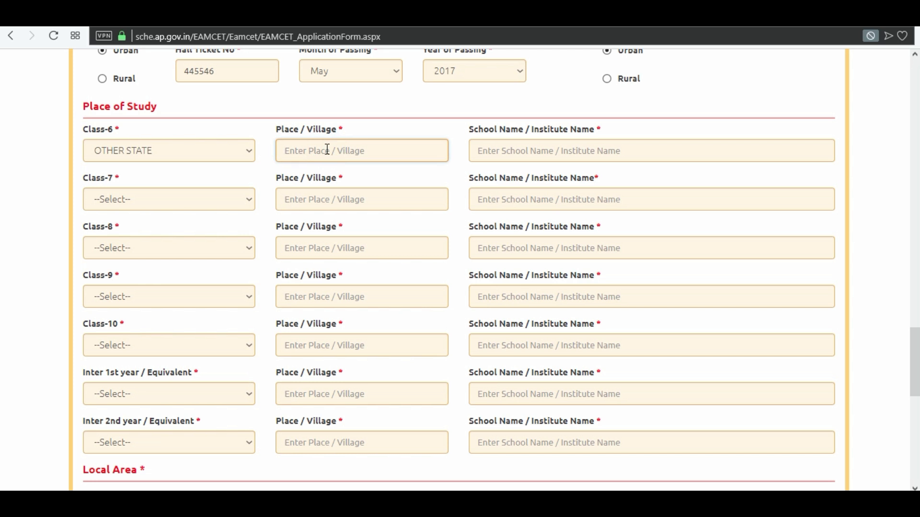
pyautogui.write('pithoragarh')
pyautogui.click(522, 152)
pyautogui.write('Gl')
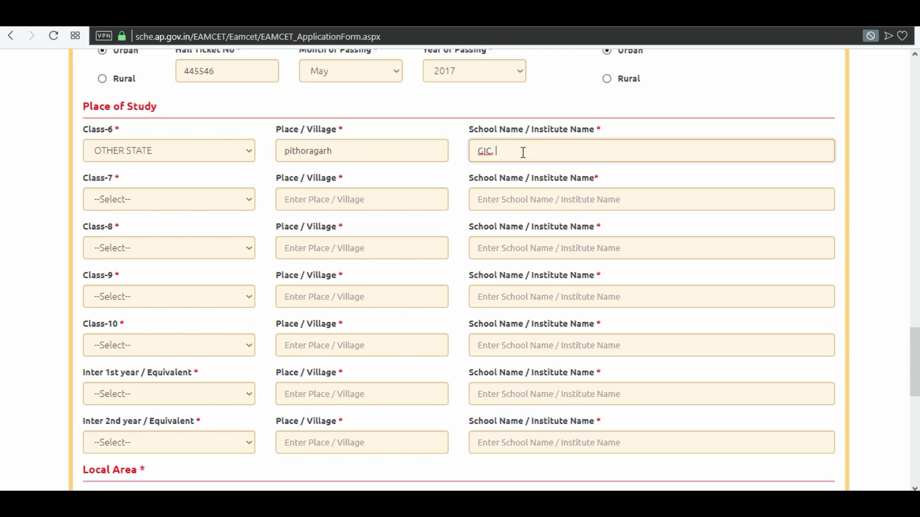
pyautogui.write('C, Pithoraga')
pyautogui.doubleClick(523, 153)
pyautogui.keyDown('shift'); pyautogui.click(473, 151); pyautogui.keyUp('shift')
pyautogui.hotkey('ctrl', 'c')
# Step: Fill the Class-7 and Class-8 rows with OTHER STATE, pithoragarh and the pasted GIC, Pithoragarh
pyautogui.click(136, 199)
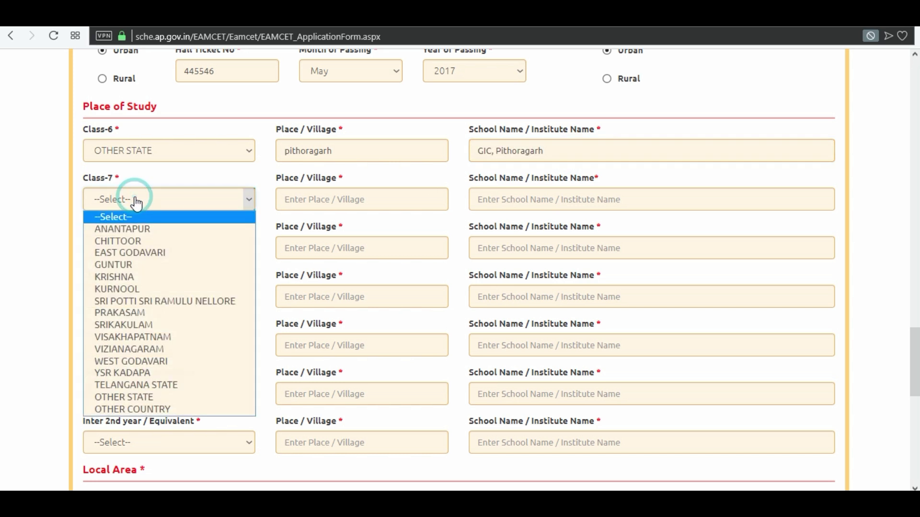
pyautogui.click(154, 394)
pyautogui.click(329, 201)
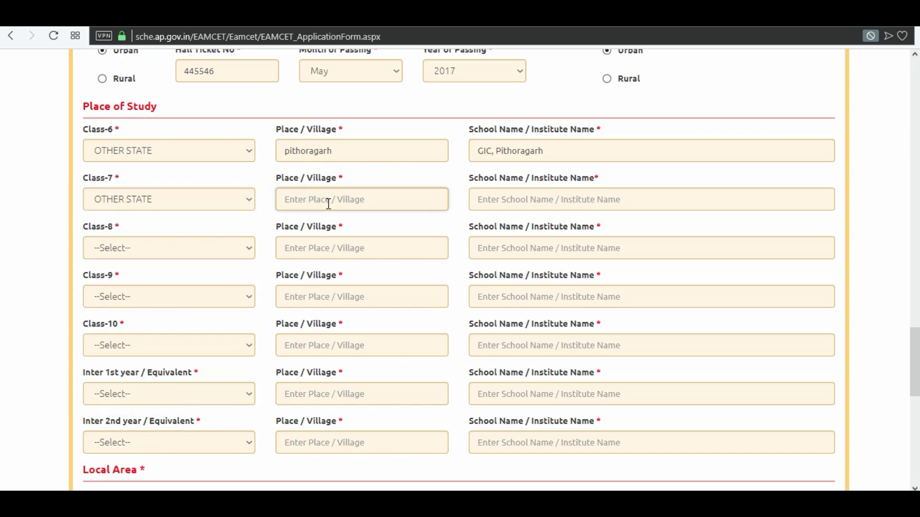
pyautogui.write('pithoragarh')
pyautogui.click(501, 200)
pyautogui.hotkey('ctrl', 'v')
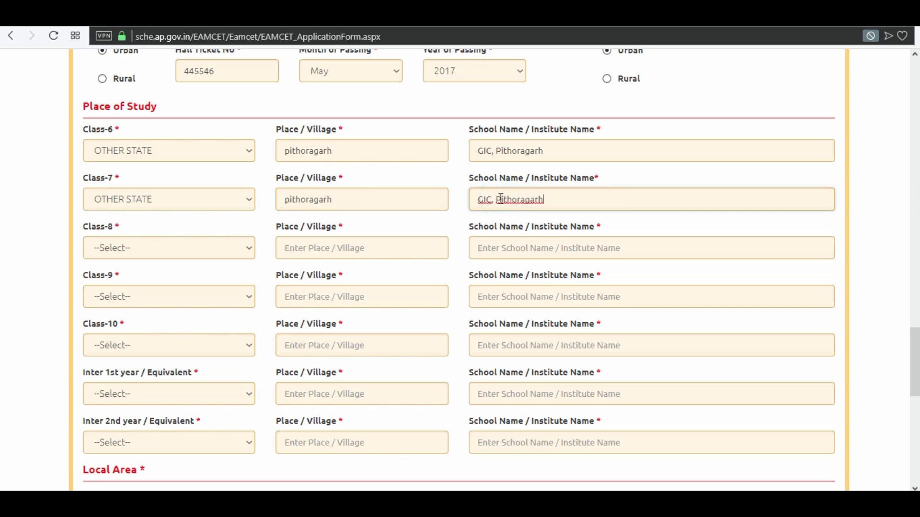
pyautogui.click(158, 247)
pyautogui.click(147, 442)
pyautogui.click(323, 248)
pyautogui.write('pithoragarh')
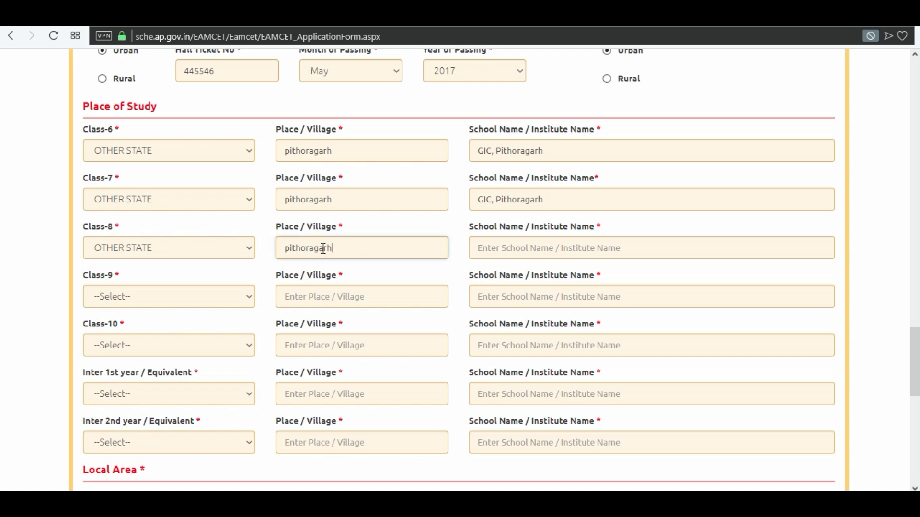
pyautogui.click(512, 249)
pyautogui.hotkey('ctrl', 'v')
# Step: Fill the Class-9 and Class-10 rows with OTHER STATE, pithoragarh and the pasted GIC, Pithoragarh
pyautogui.click(179, 297)
pyautogui.click(177, 266)
pyautogui.click(285, 301)
pyautogui.write('pithoragarh')
pyautogui.click(495, 297)
pyautogui.hotkey('ctrl', 'v')
pyautogui.click(153, 346)
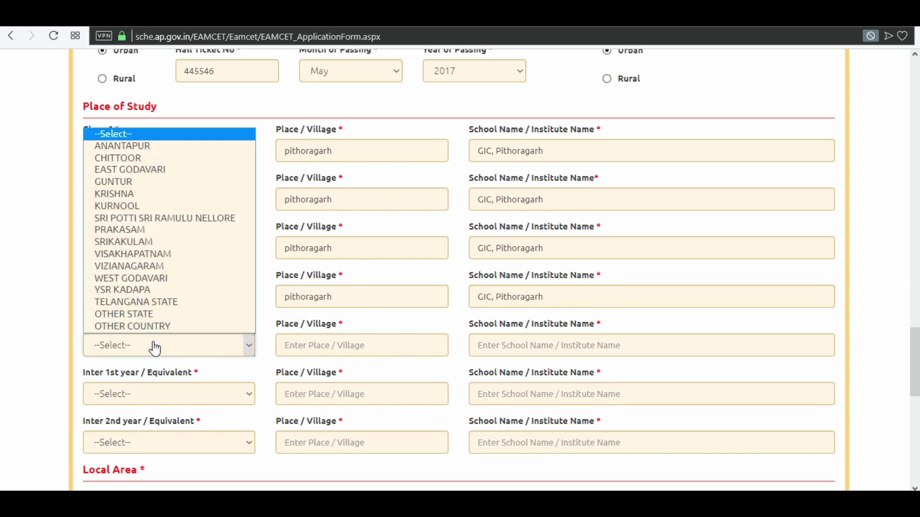
pyautogui.click(154, 314)
pyautogui.click(350, 346)
pyautogui.write('pithoragarh')
pyautogui.click(559, 345)
pyautogui.hotkey('ctrl', 'v')
# Step: Fill the Inter 1st and 2nd year rows with OTHER STATE, pithoragarh and GIC, Pithoragarh
pyautogui.click(191, 394)
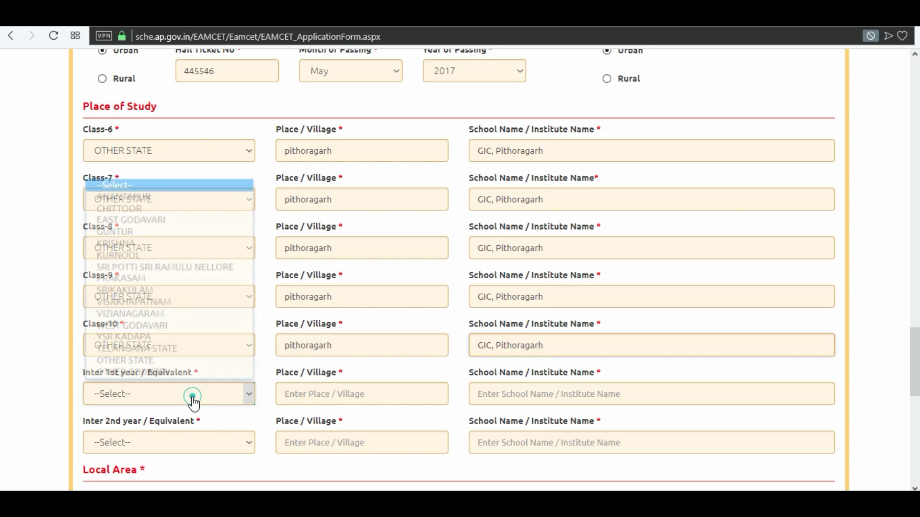
pyautogui.click(182, 362)
pyautogui.click(284, 390)
pyautogui.write('pitho')
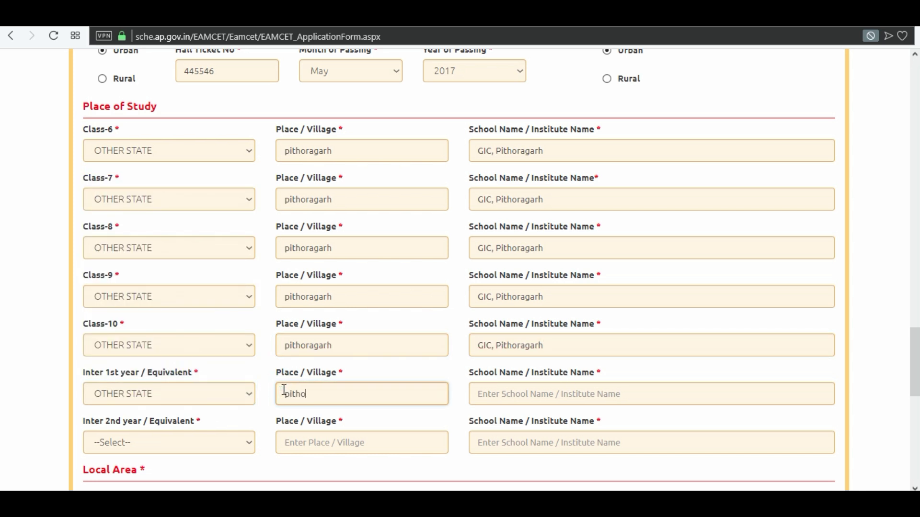
pyautogui.write('ragarh')
pyautogui.click(550, 394)
pyautogui.hotkey('ctrl', 'v')
pyautogui.click(185, 445)
pyautogui.click(181, 411)
pyautogui.click(304, 441)
pyautogui.write('pithorag')
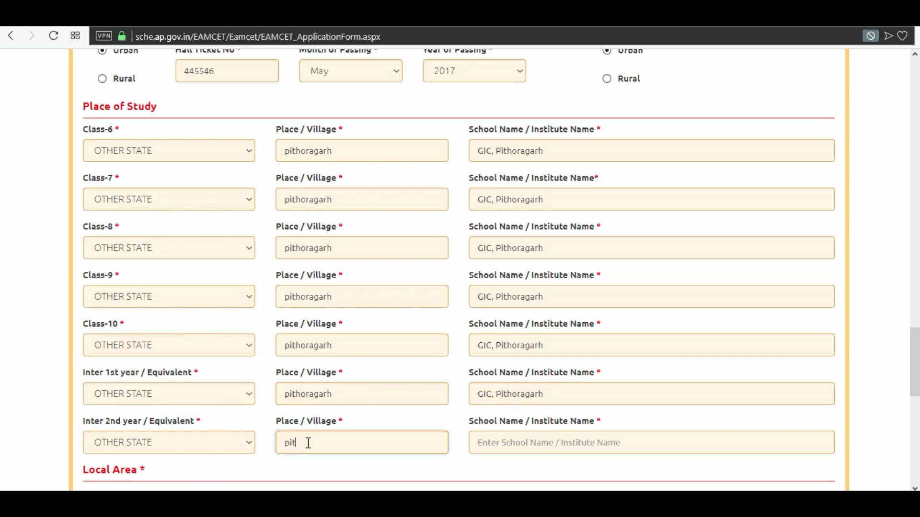
pyautogui.write('arh')
pyautogui.click(489, 442)
pyautogui.hotkey('ctrl', 'v')
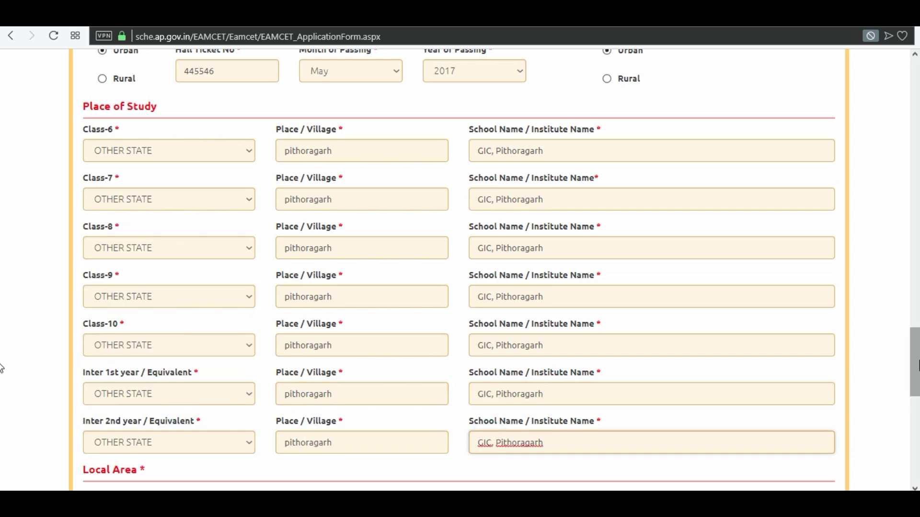
pyautogui.scroll(-3, 2, 383)
# Step: Choose ANANTAPUR as the primary test district, with Gooty, Anantapur and Puttaparthi as preferences 1–3
pyautogui.scroll(-5, 1, 390)
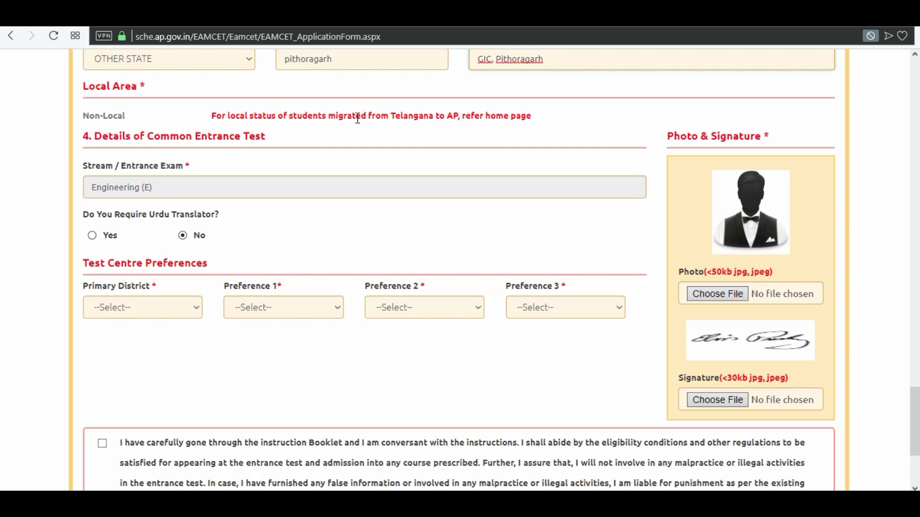
pyautogui.click(126, 309)
pyautogui.click(138, 137)
pyautogui.click(249, 309)
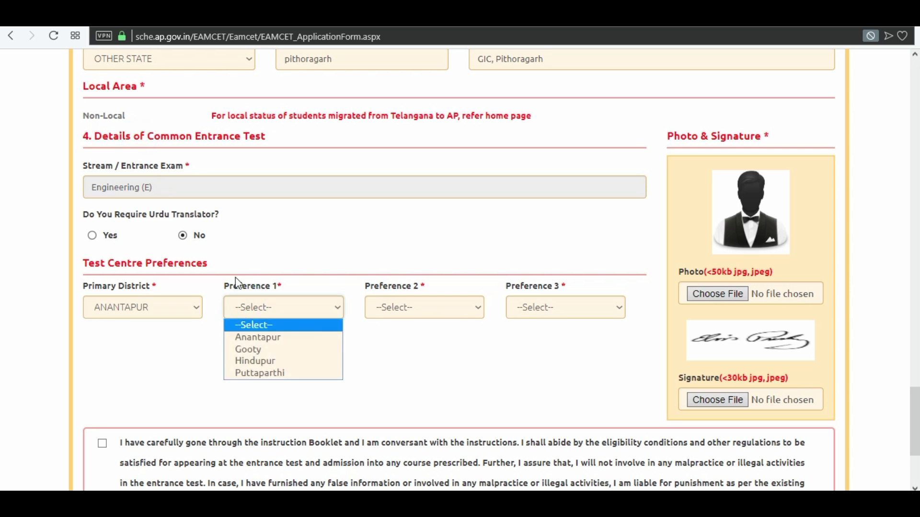
pyautogui.click(253, 348)
pyautogui.click(384, 309)
pyautogui.click(398, 337)
pyautogui.click(542, 308)
pyautogui.click(545, 349)
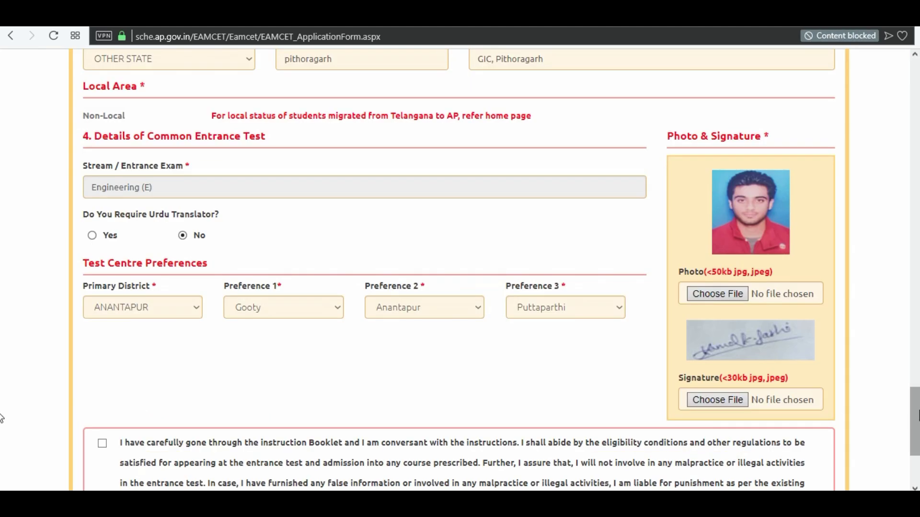
pyautogui.scroll(-3, 3, 418)
# Step: Tick the checkbox accepting the declaration statement
pyautogui.click(102, 268)
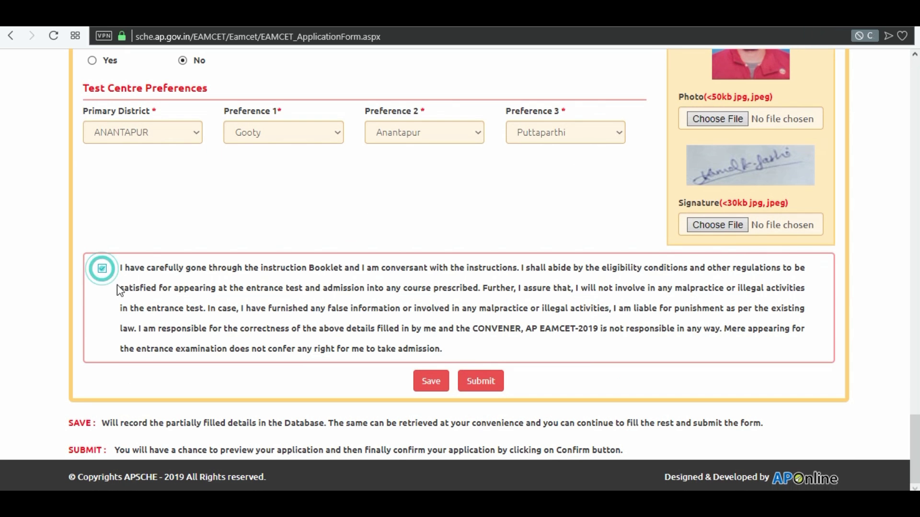
pyautogui.moveTo(121, 267); pyautogui.dragTo(445, 349)
pyautogui.click(479, 345)
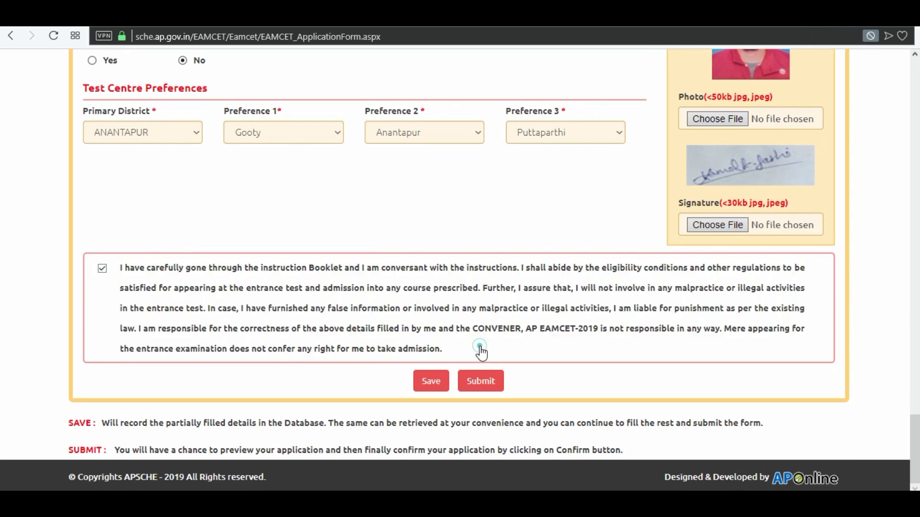
# Step: Save the application temporarily, dismiss the confirmation, and submit it for preview
pyautogui.click(430, 383)
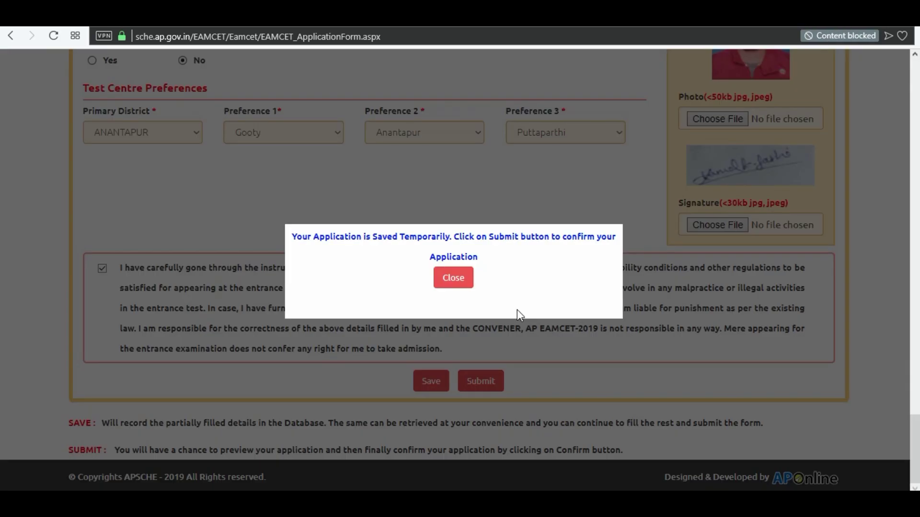
pyautogui.click(465, 283)
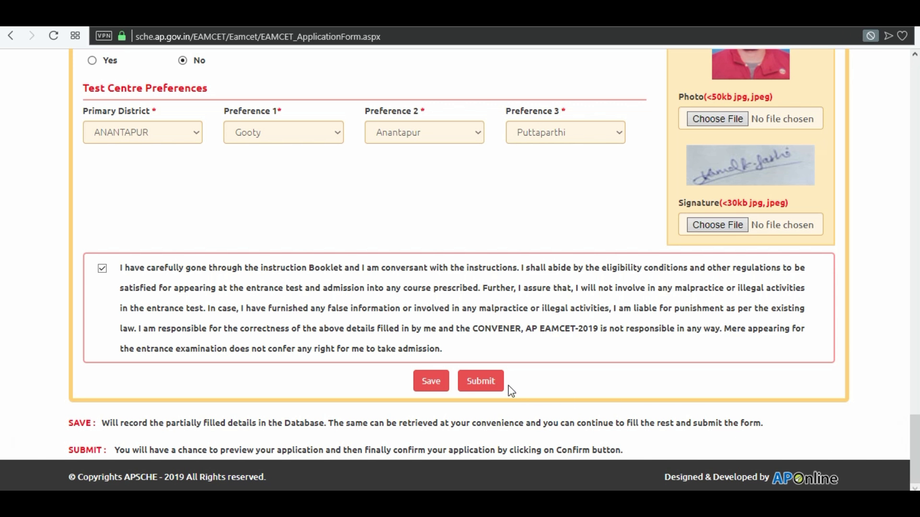
pyautogui.click(471, 380)
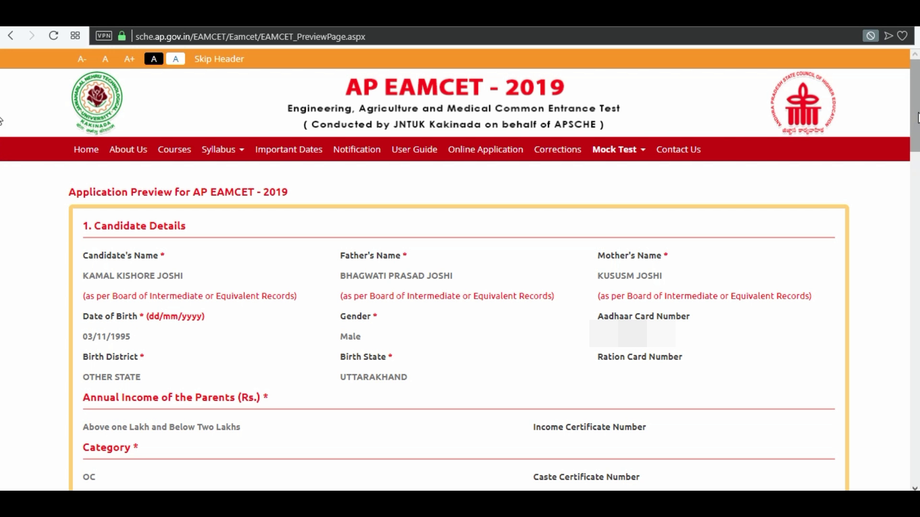
# Step: Review the application preview, confirm it, and highlight the issued registration number
pyautogui.moveTo(917, 118); pyautogui.dragTo(917, 450)
pyautogui.click(485, 429)
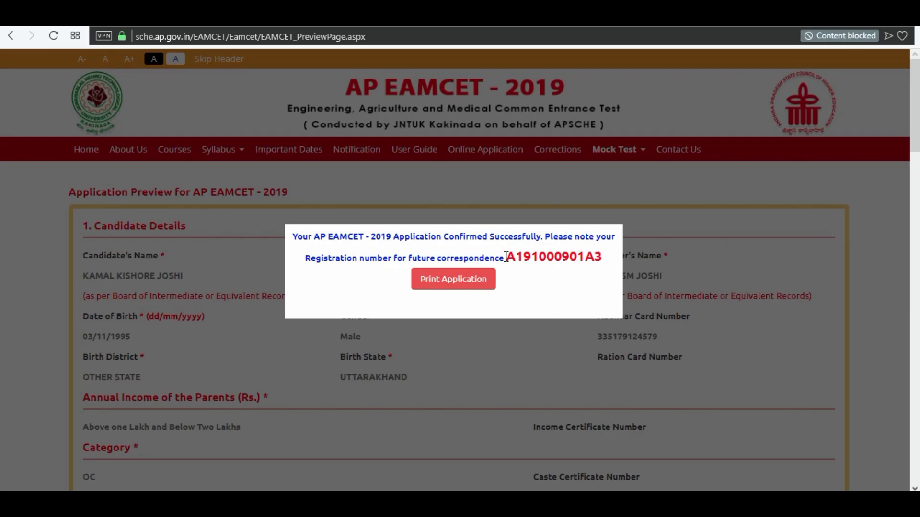
pyautogui.moveTo(507, 257); pyautogui.dragTo(601, 258)
# Step: Open the printable application form and review it down to the Print and Download buttons
pyautogui.click(472, 284)
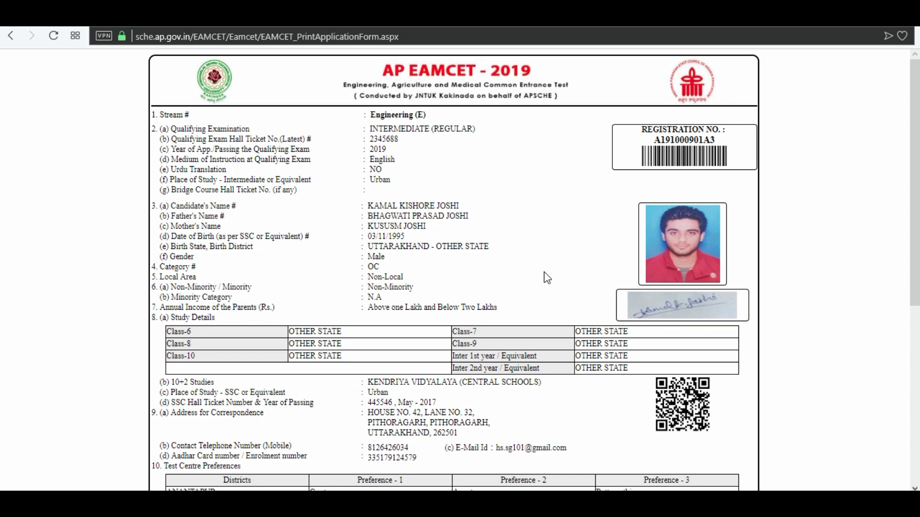
pyautogui.moveTo(914, 127); pyautogui.dragTo(918, 360)
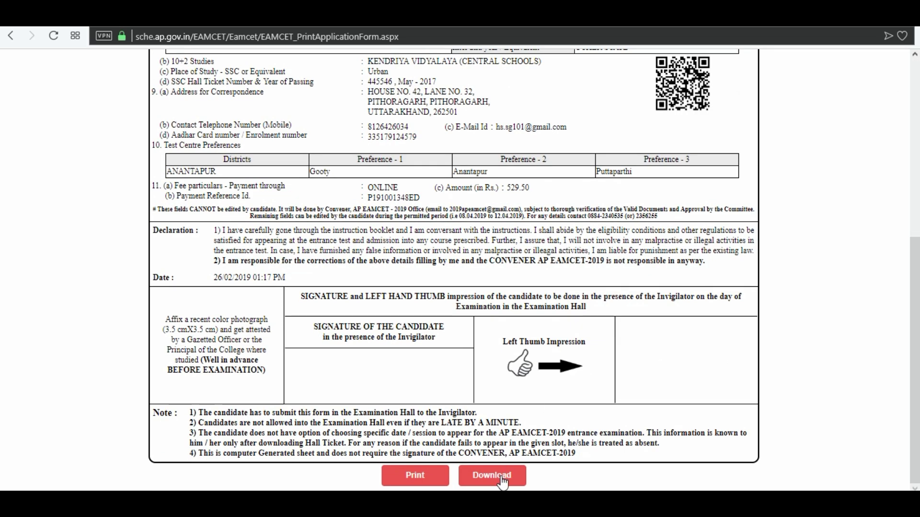